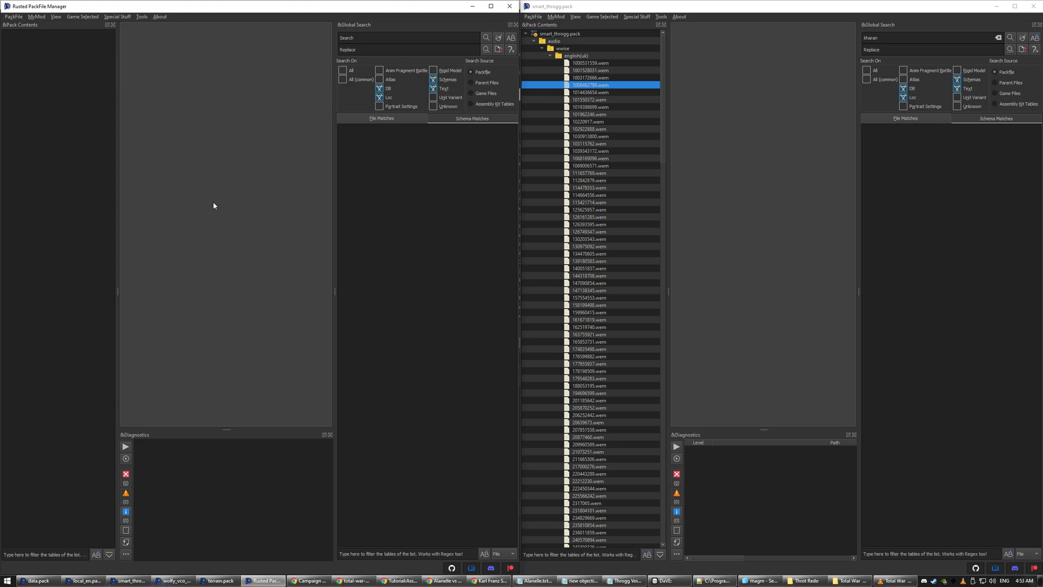
# Launch AssetEditor and open its Audio Explorer tool.
pyautogui.press('super')
pyautogui.write('ass')
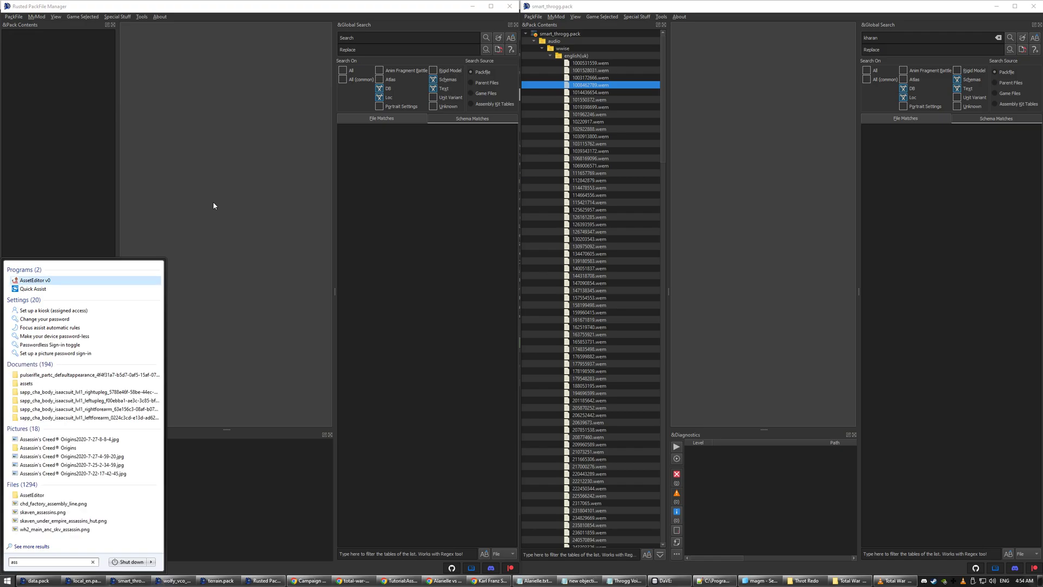
pyautogui.press('Return')
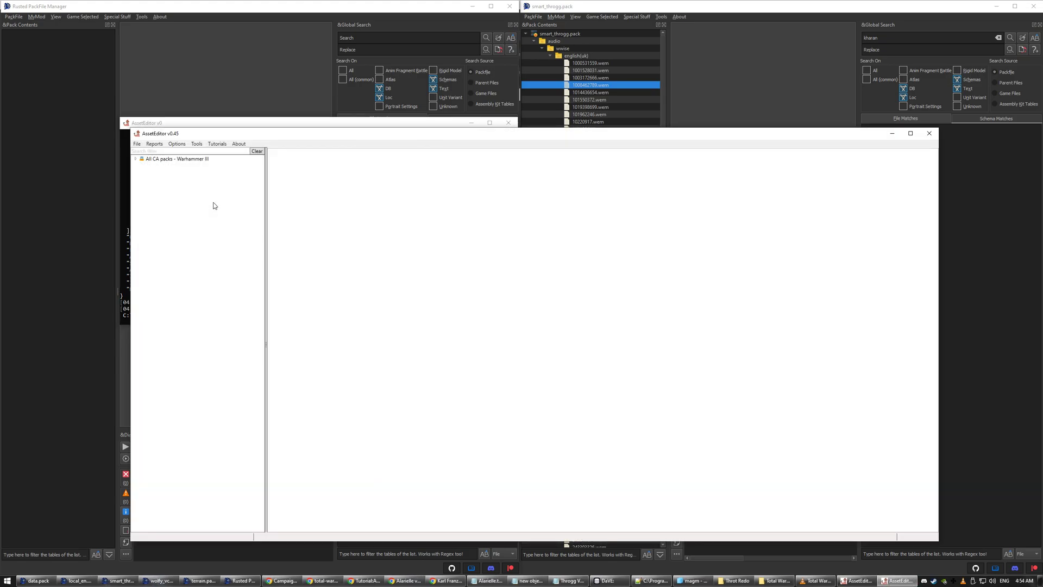
pyautogui.click(177, 144)
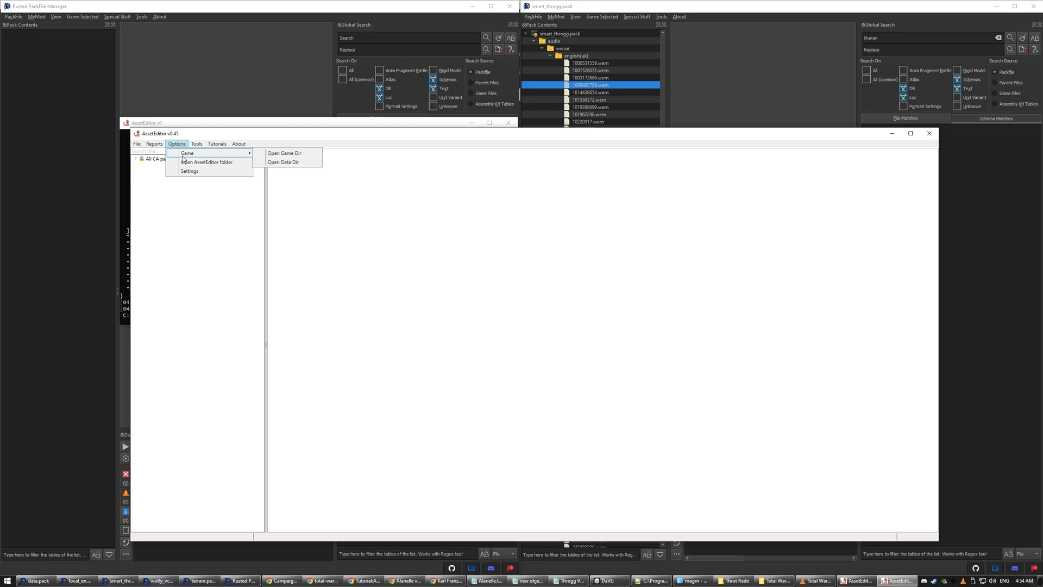
pyautogui.moveTo(197, 144)
pyautogui.moveTo(219, 212)
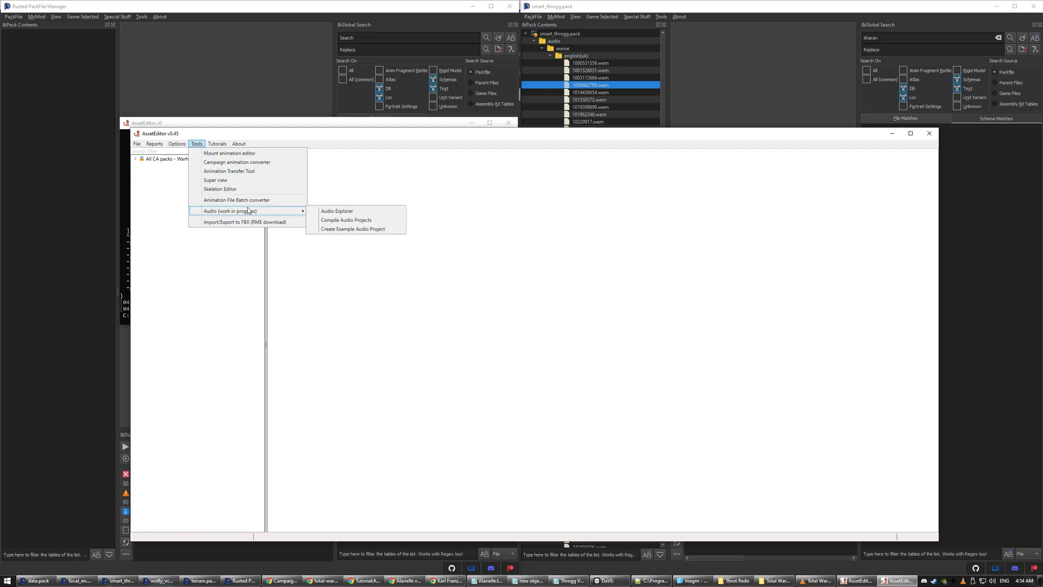
pyautogui.click(351, 213)
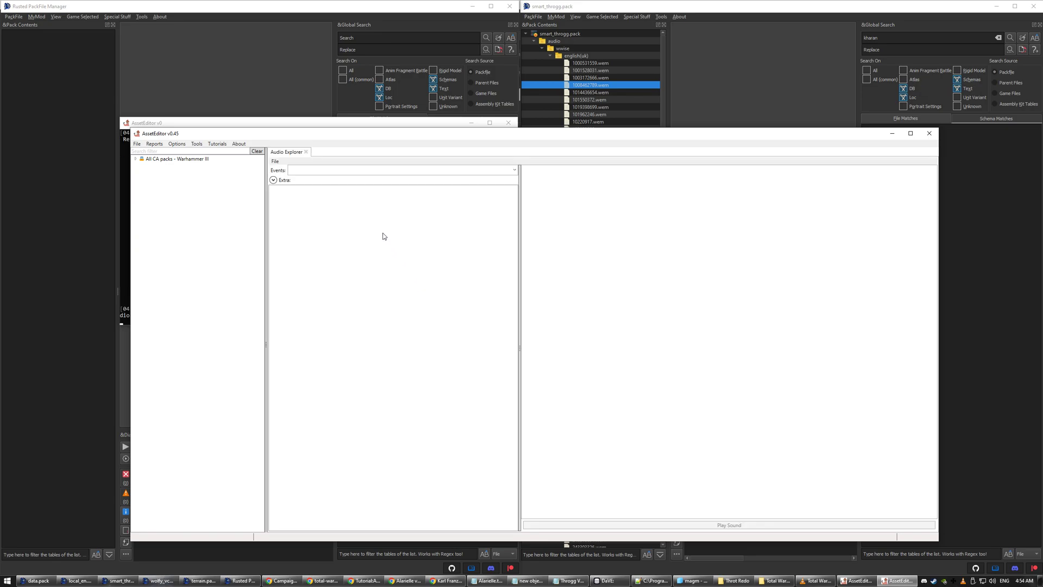
# Filter the audio events by Throgg and look through the matching campaign, diplomacy and battle vocalisation events.
pyautogui.click(303, 172)
pyautogui.write('Throgg')
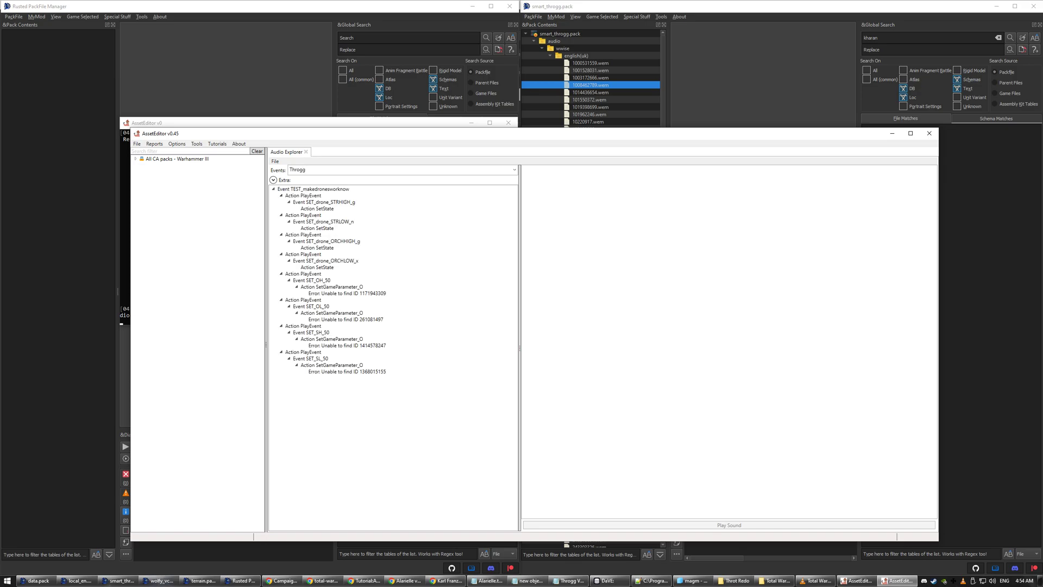
pyautogui.click(514, 170)
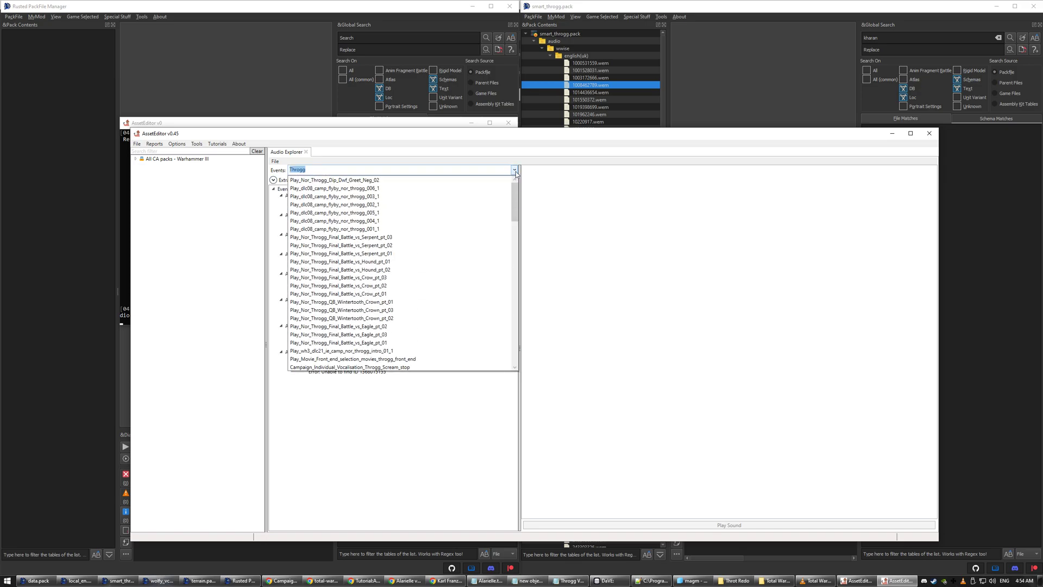
pyautogui.moveTo(514, 198); pyautogui.dragTo(477, 317)
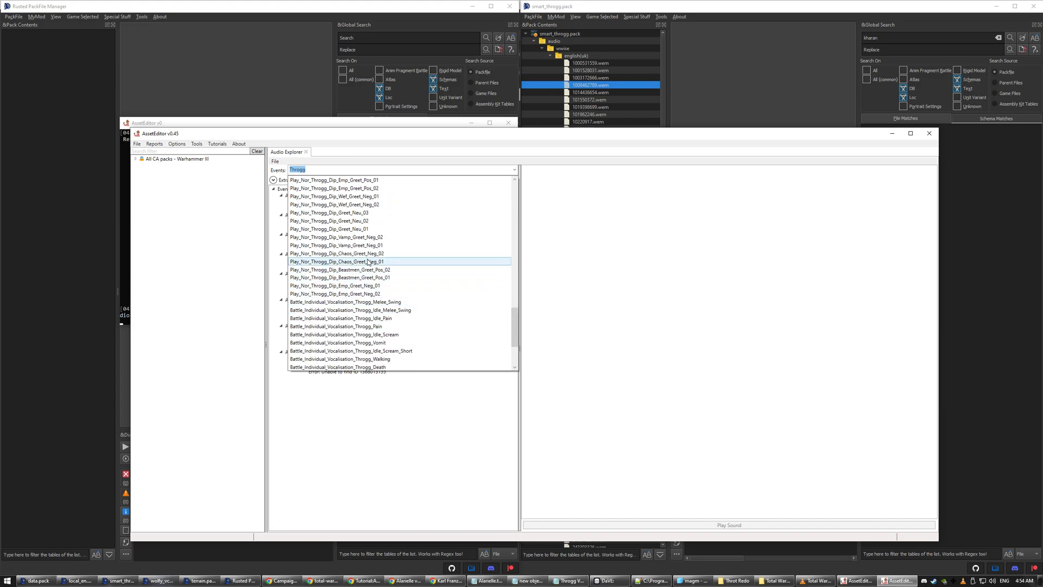
pyautogui.scroll(-4, 368, 262)
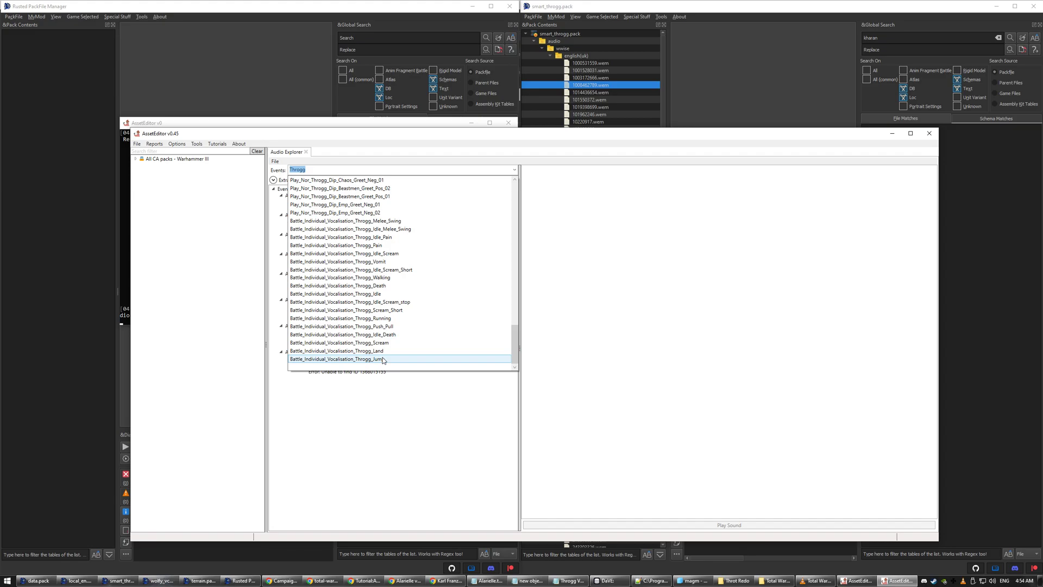
pyautogui.scroll(1, 385, 272)
pyautogui.scroll(20, 386, 272)
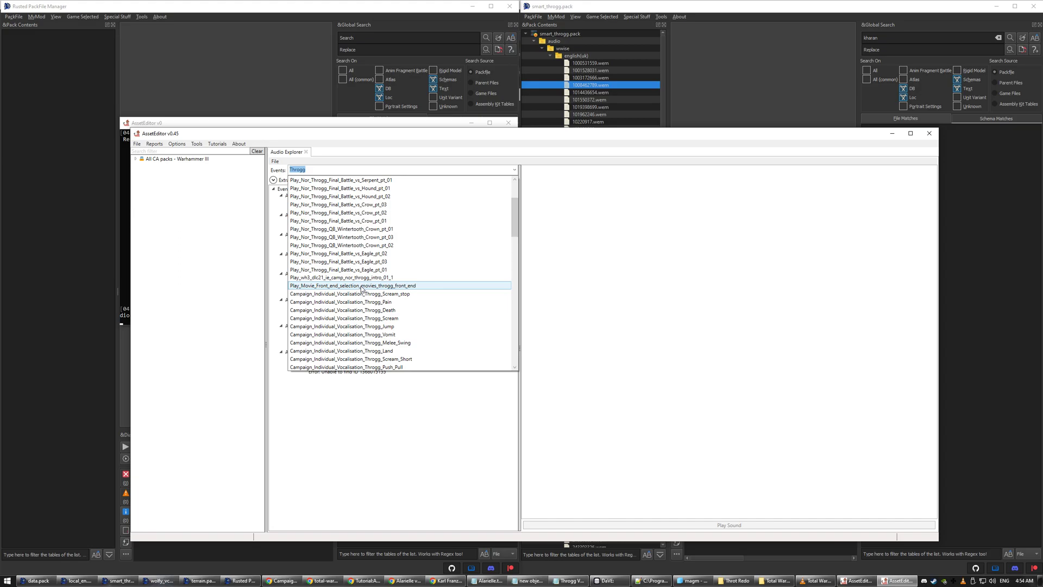
pyautogui.scroll(2, 361, 289)
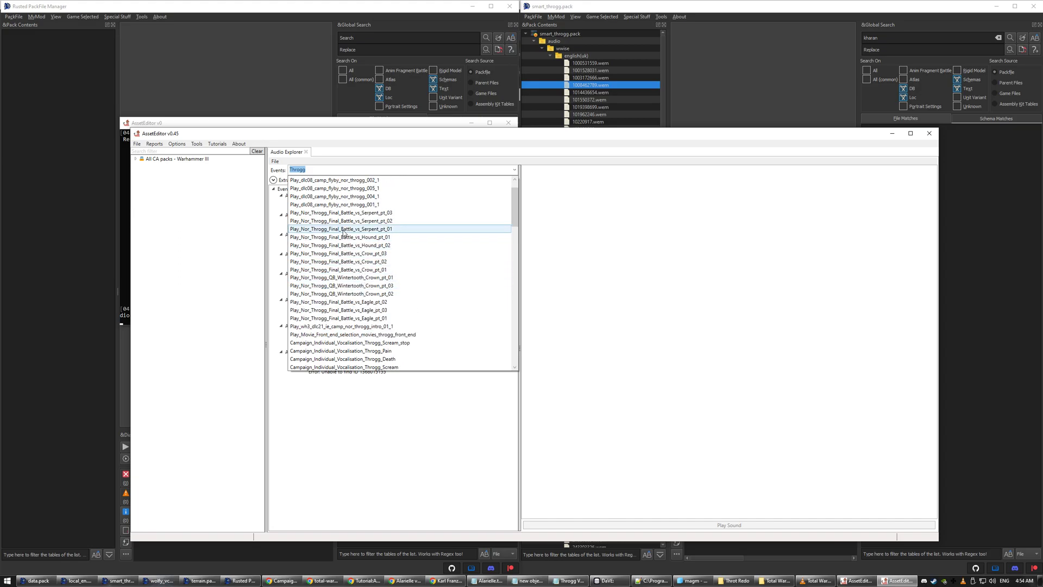
pyautogui.scroll(1, 362, 258)
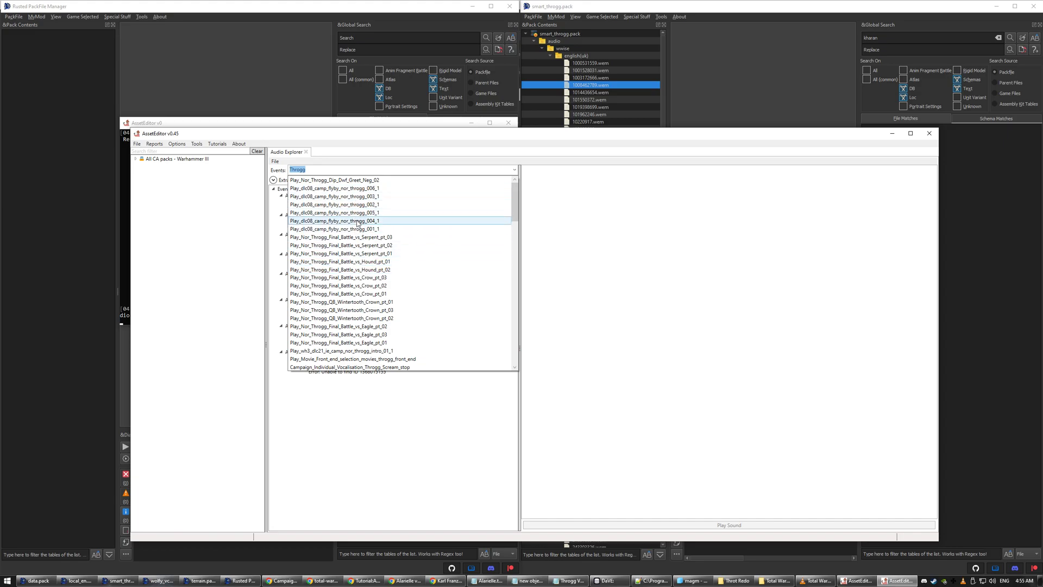
pyautogui.scroll(-5, 362, 218)
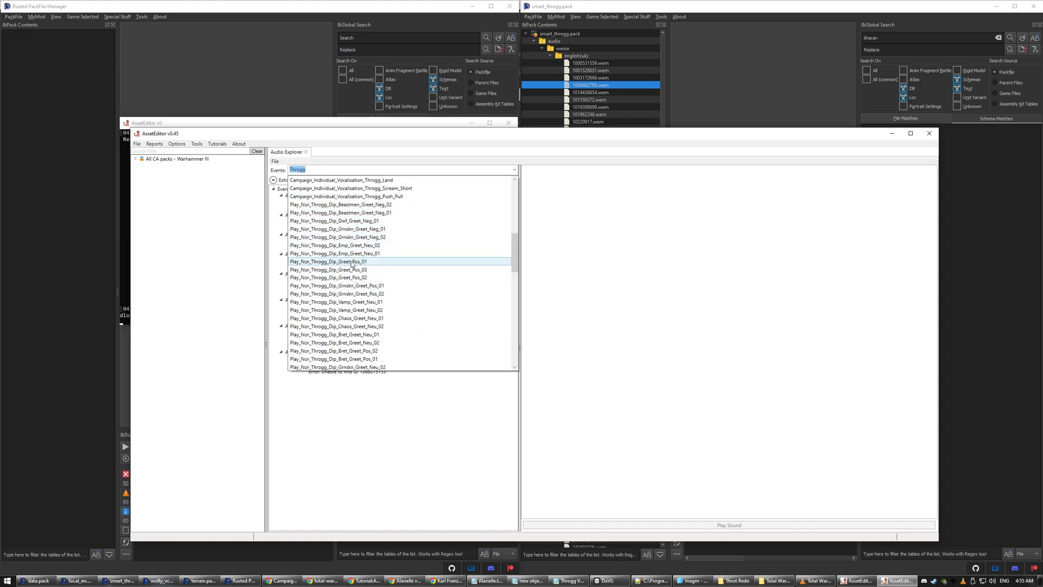
# Load the event Play_Nor_Throgg_Dip_Greet_Pos_01 and listen to its sound 98689402.wem, closing the media player when done.
pyautogui.click(348, 263)
pyautogui.click(324, 202)
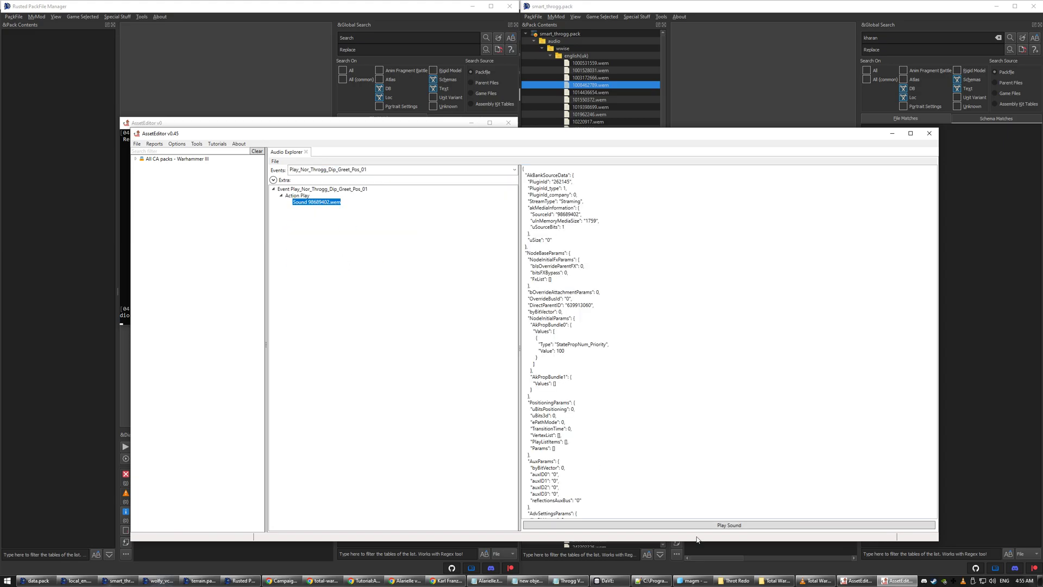
pyautogui.click(712, 525)
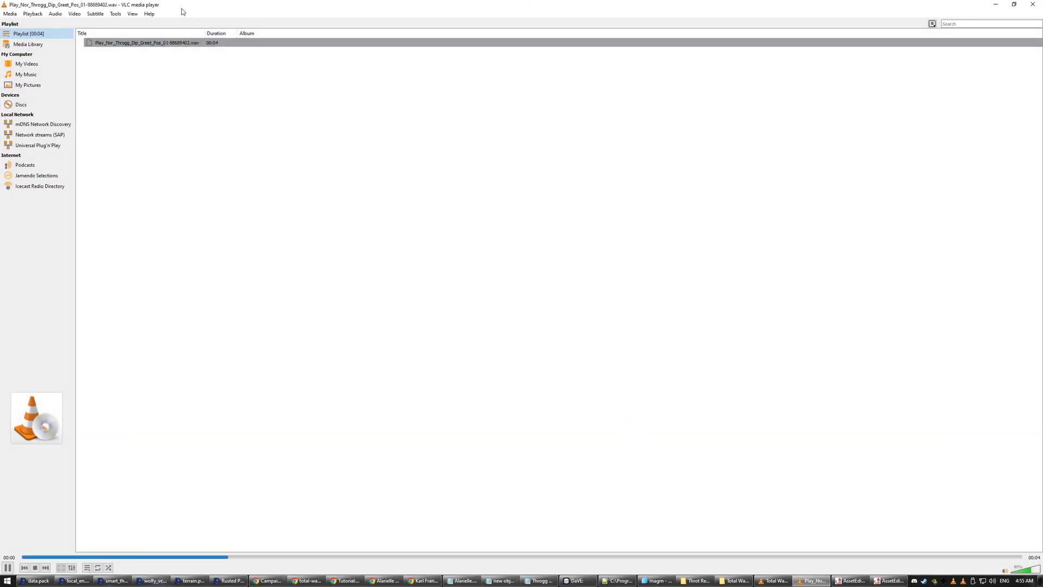
pyautogui.doubleClick(179, 7)
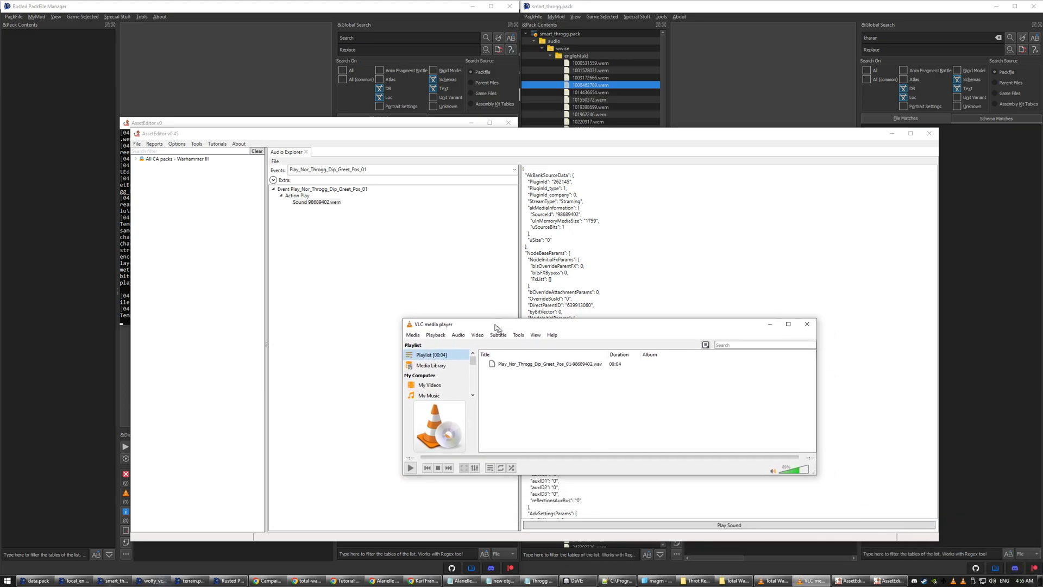
pyautogui.click(733, 276)
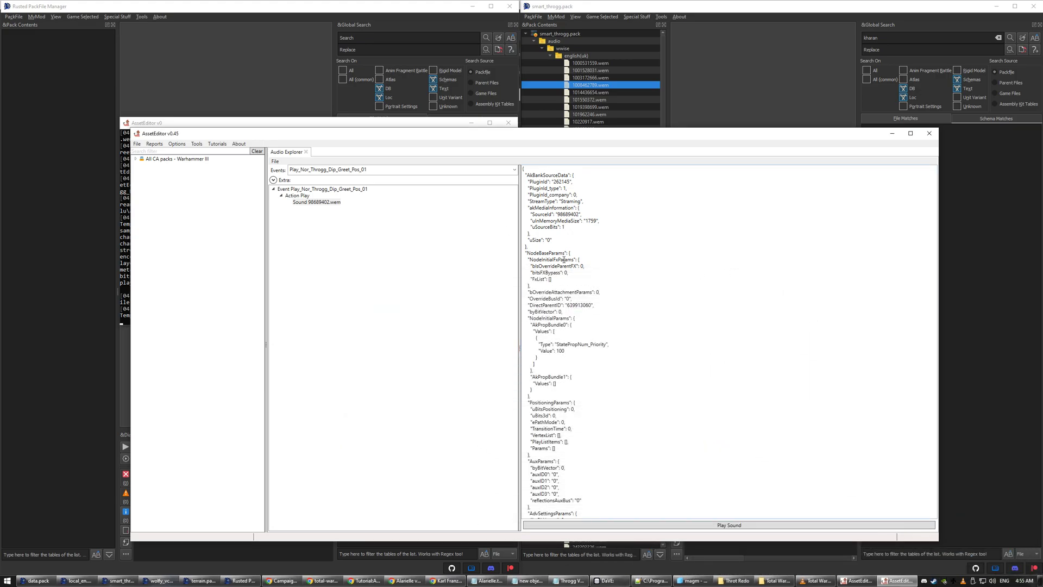
# Find 98689402.wav on the computer by its source ID and play it from its containing folder.
pyautogui.doubleClick(570, 215)
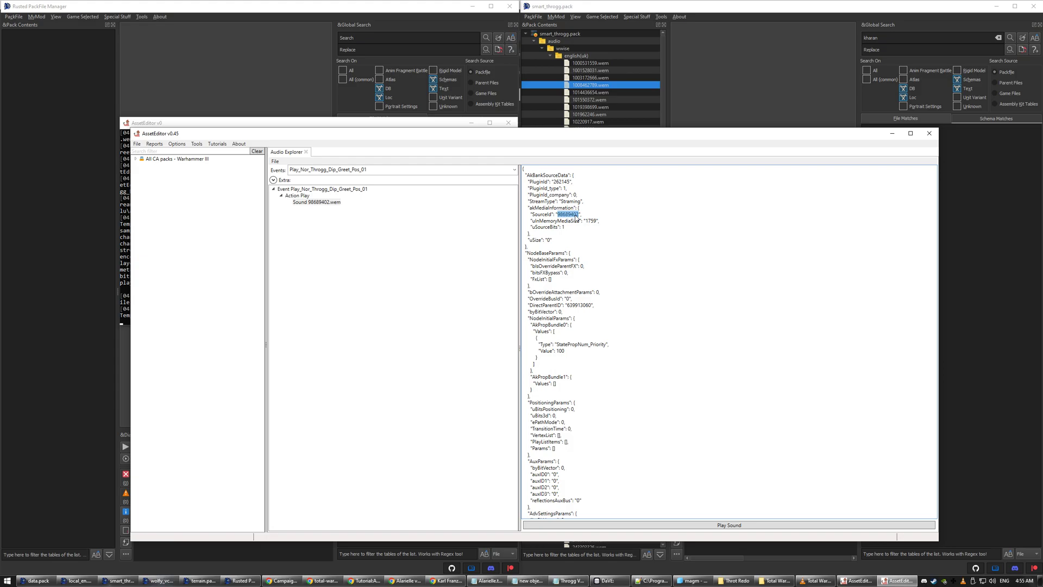
pyautogui.press('super')
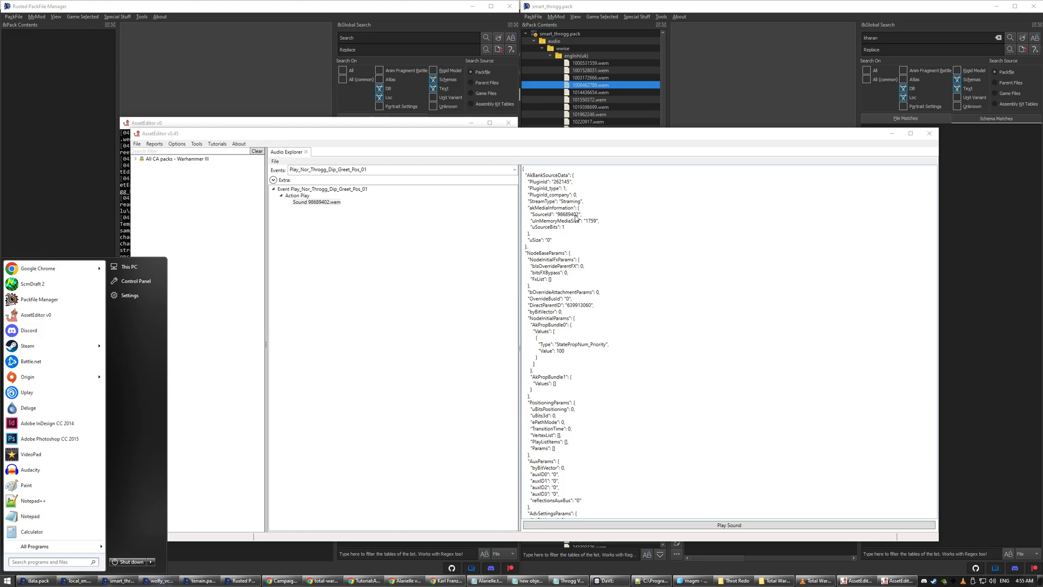
pyautogui.write('986')
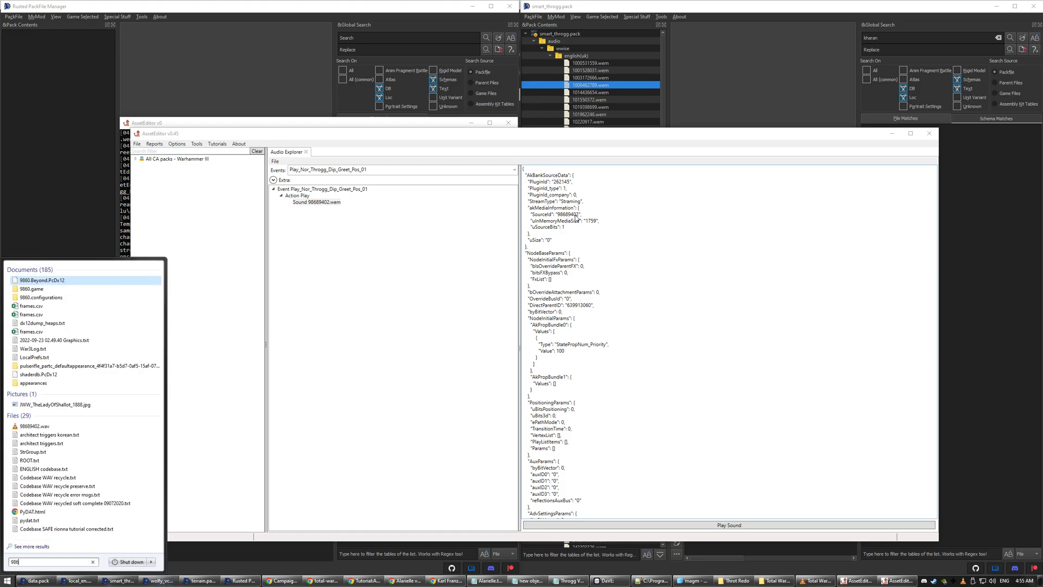
pyautogui.write('894')
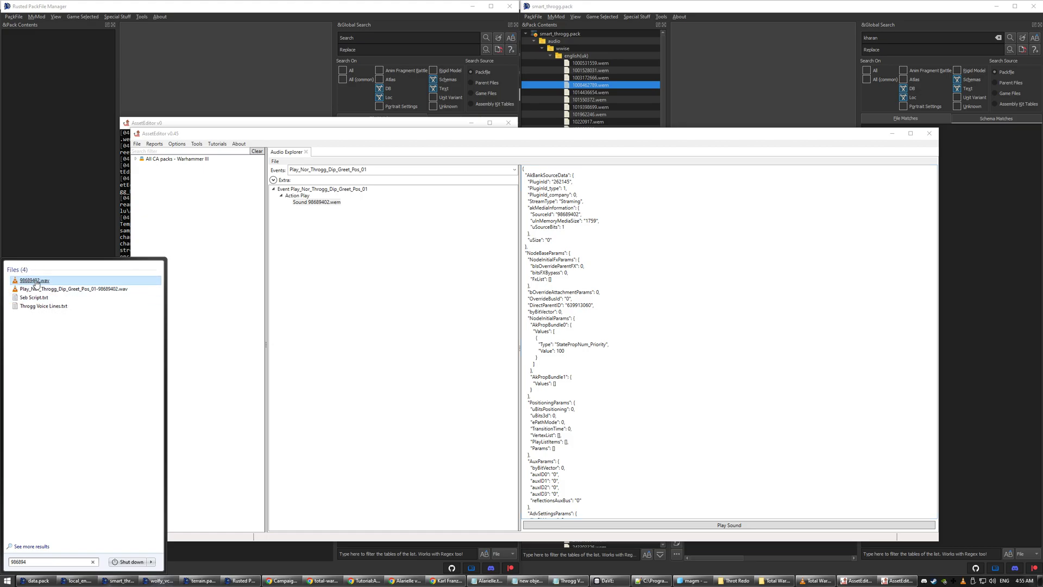
pyautogui.rightClick(35, 280)
pyautogui.click(65, 479)
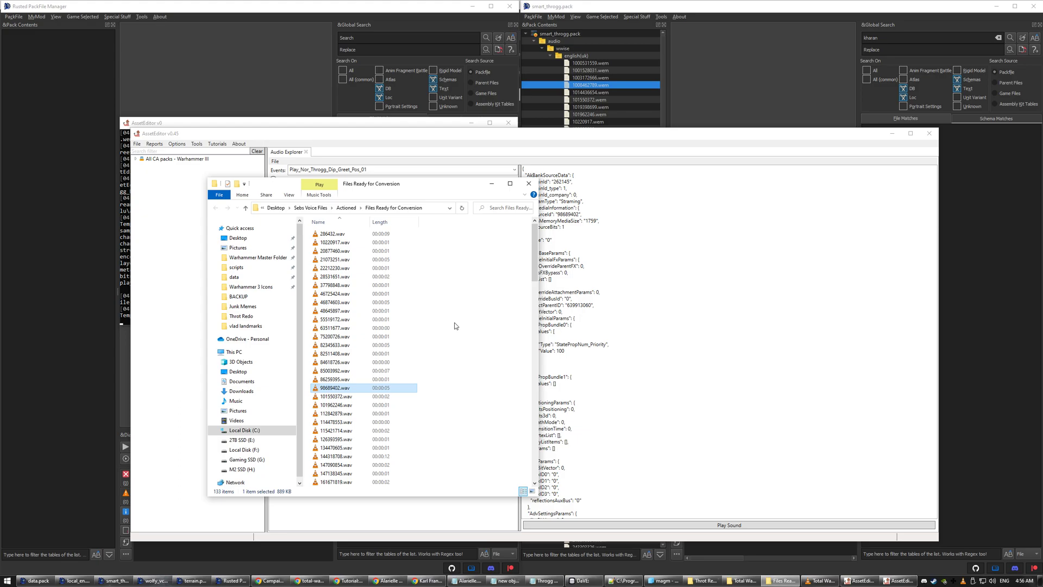
pyautogui.doubleClick(340, 388)
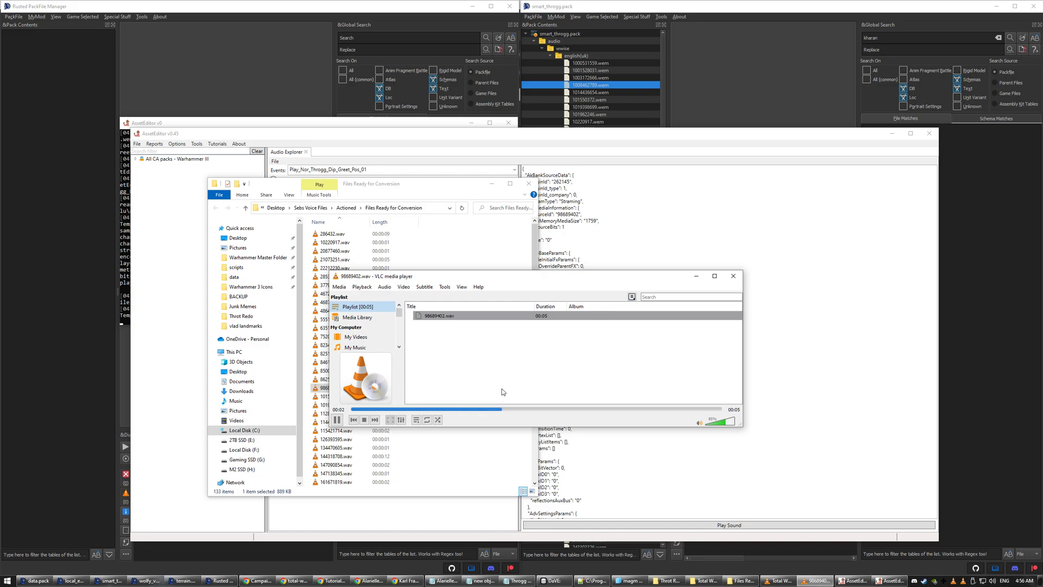
pyautogui.click(732, 277)
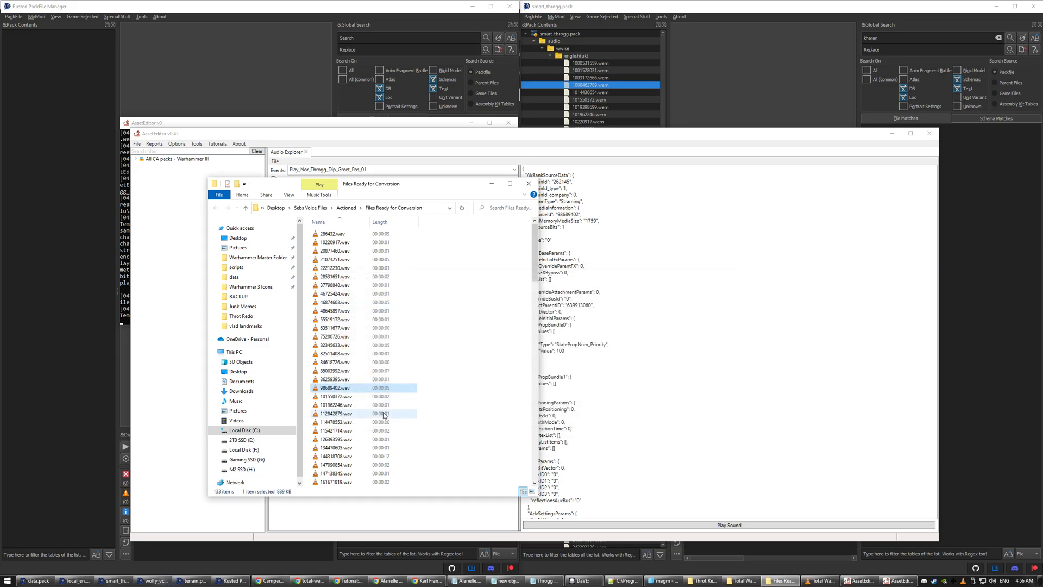
# Start the Wwise Launcher and launch the installed Wwise 2022.1.8 (64-bit) version.
pyautogui.press('super')
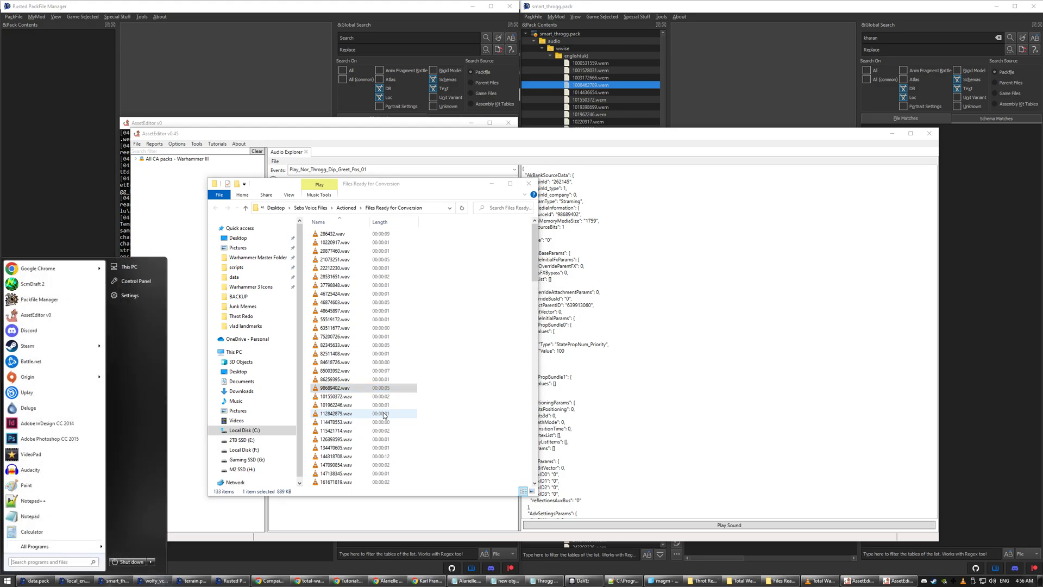
pyautogui.press('Escape')
pyautogui.press('super')
pyautogui.write('wwise')
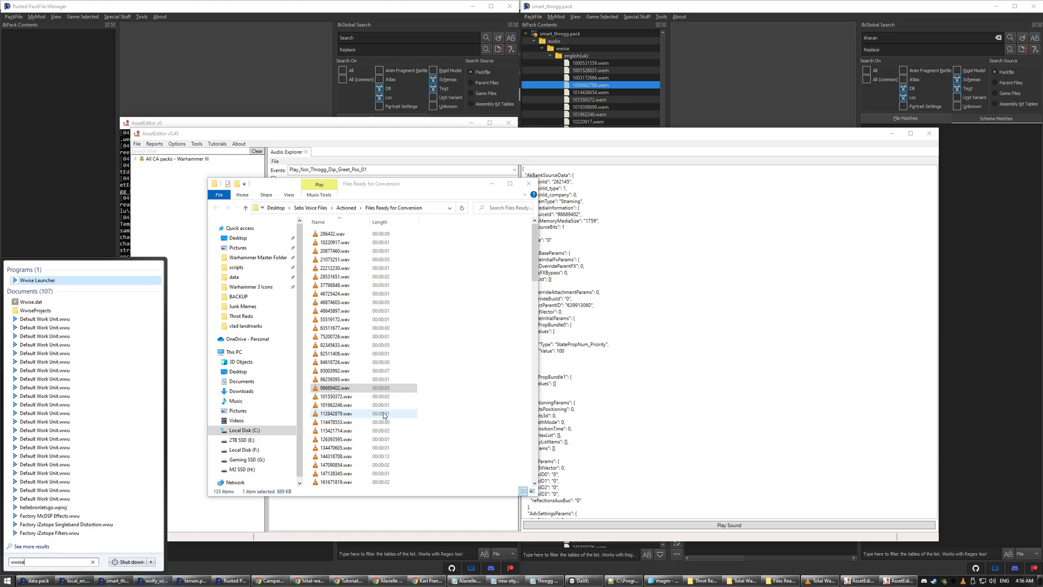
pyautogui.press('Return')
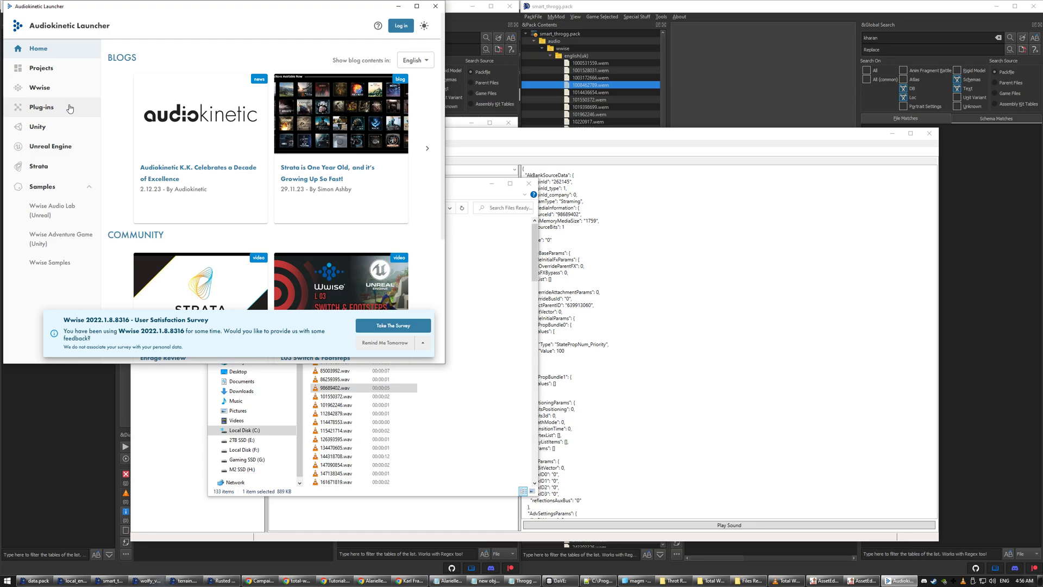
pyautogui.click(40, 87)
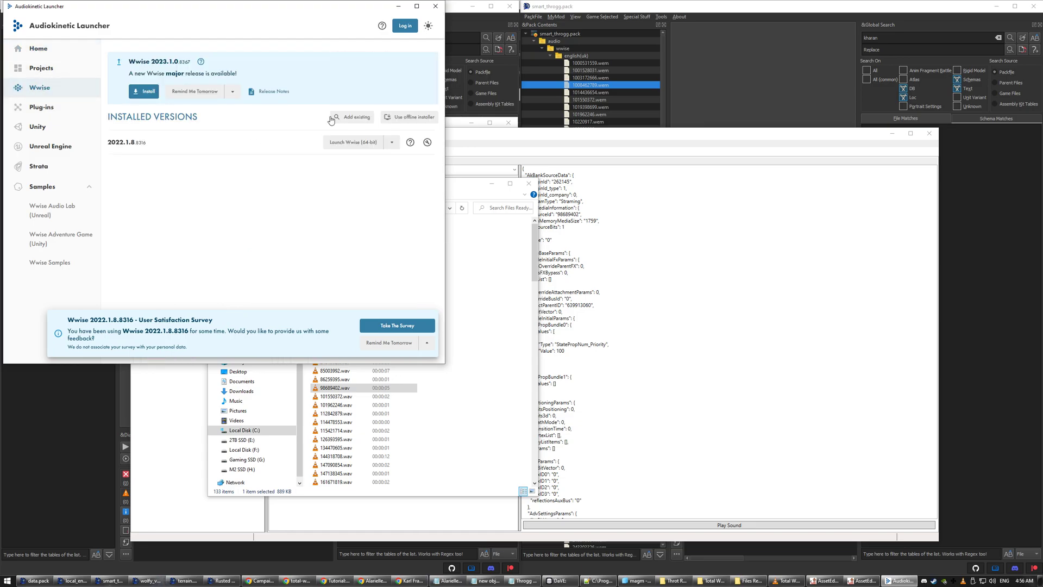
pyautogui.click(350, 143)
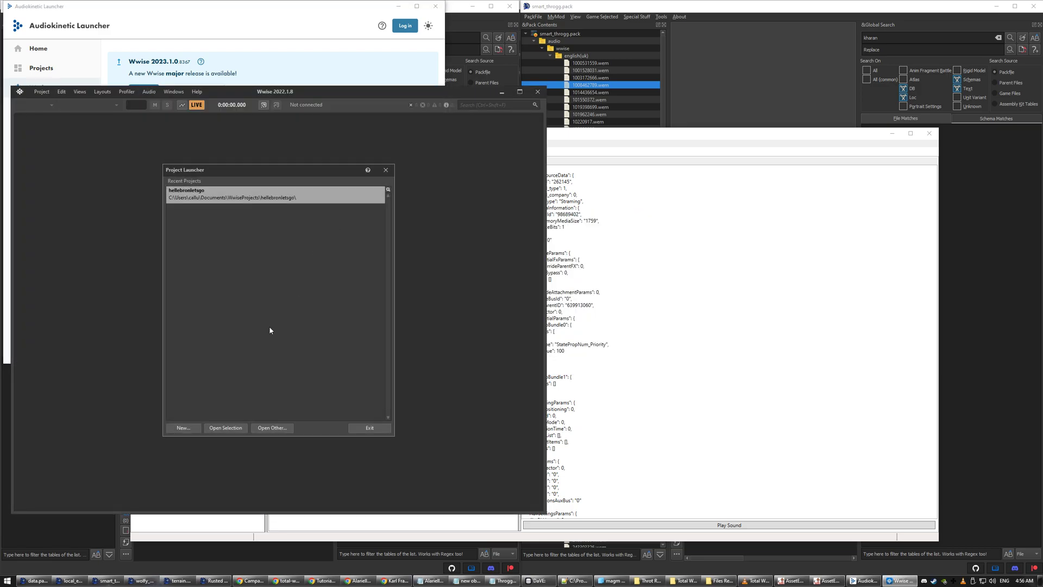
# Create a new Wwise project named throggproject with the default options and maximize its window.
pyautogui.click(183, 428)
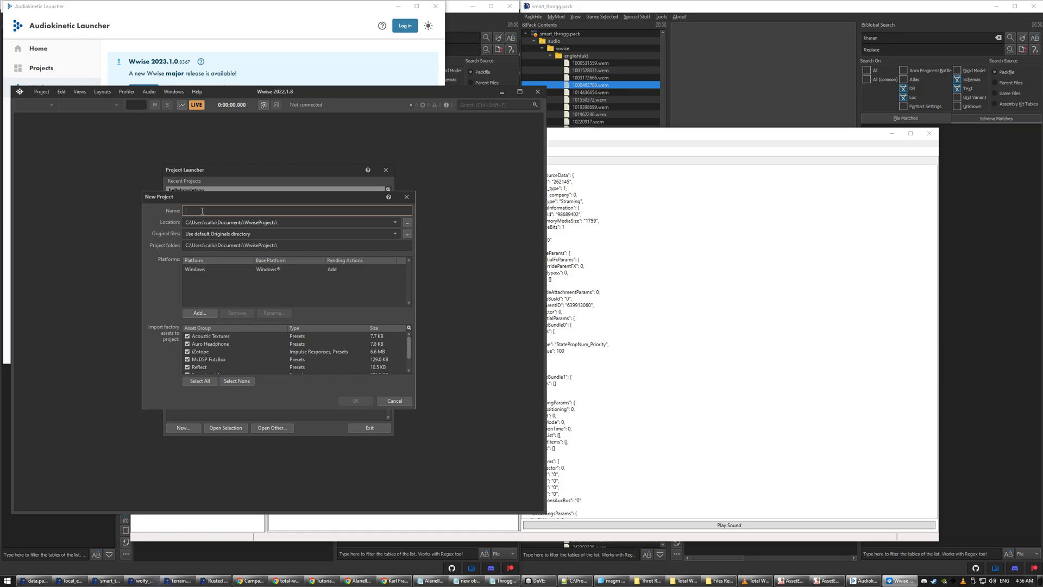
pyautogui.write('throggproject')
pyautogui.click(355, 401)
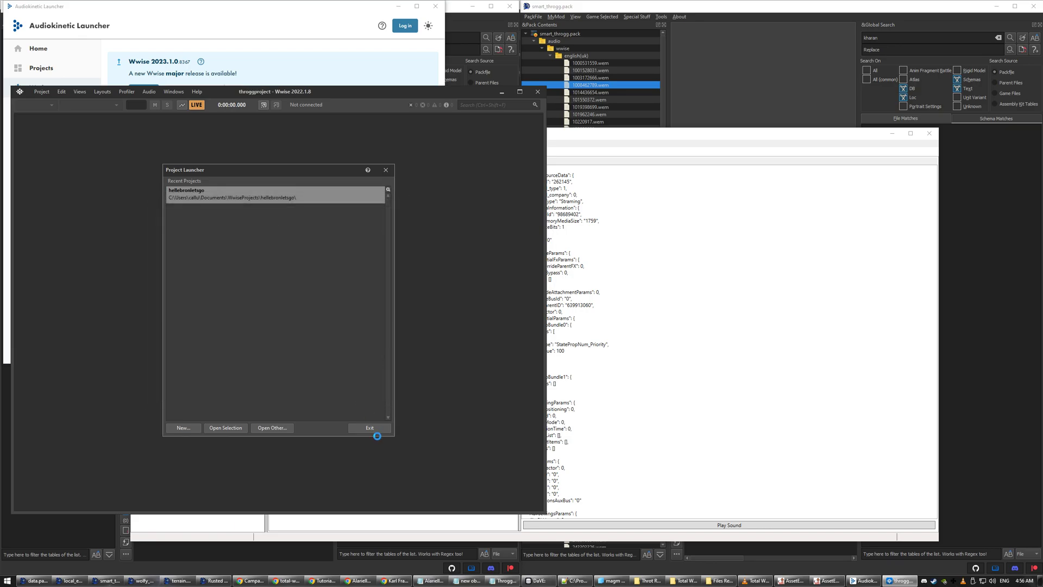
pyautogui.click(383, 374)
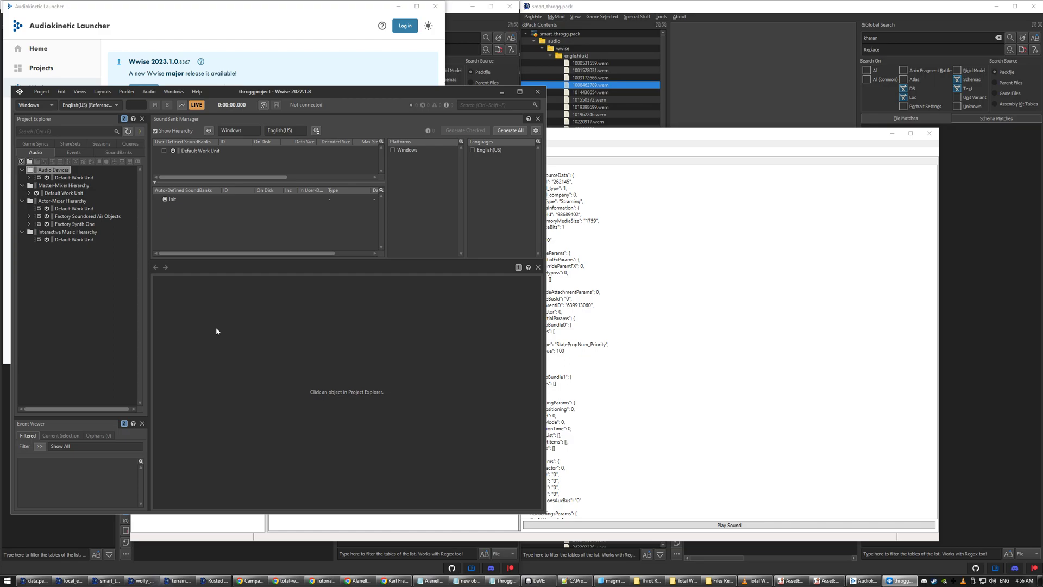
pyautogui.click(520, 92)
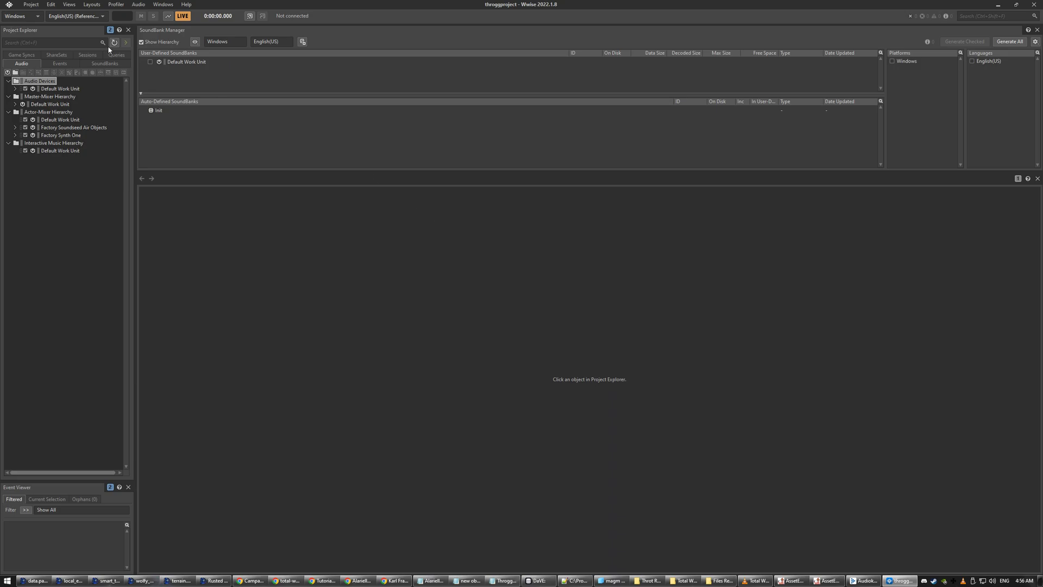
# Set the project's default conversion settings to Vorbis Quality High in the source settings of the project.
pyautogui.click(31, 5)
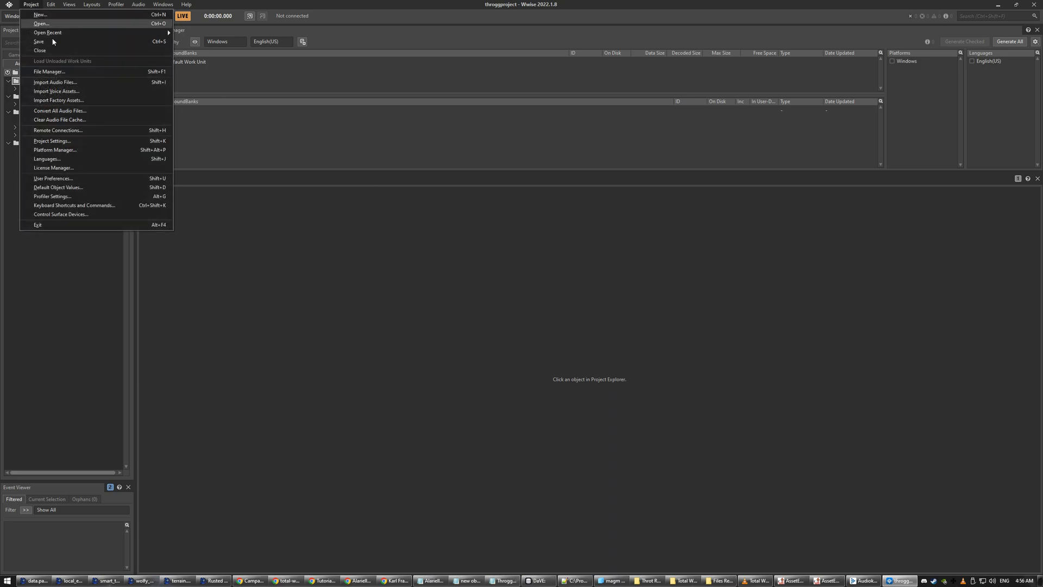
pyautogui.click(72, 140)
pyautogui.click(423, 176)
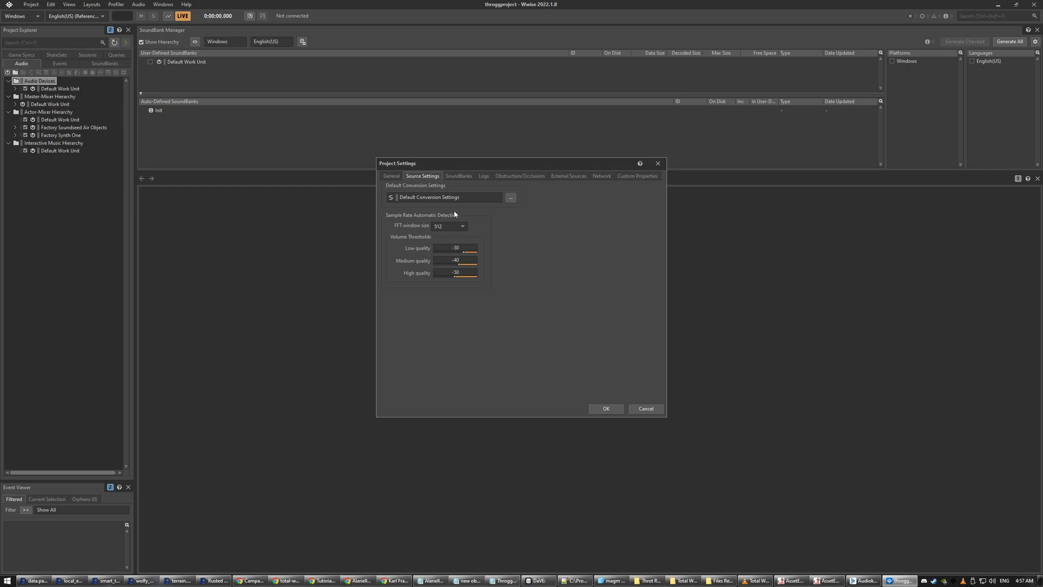
pyautogui.click(511, 198)
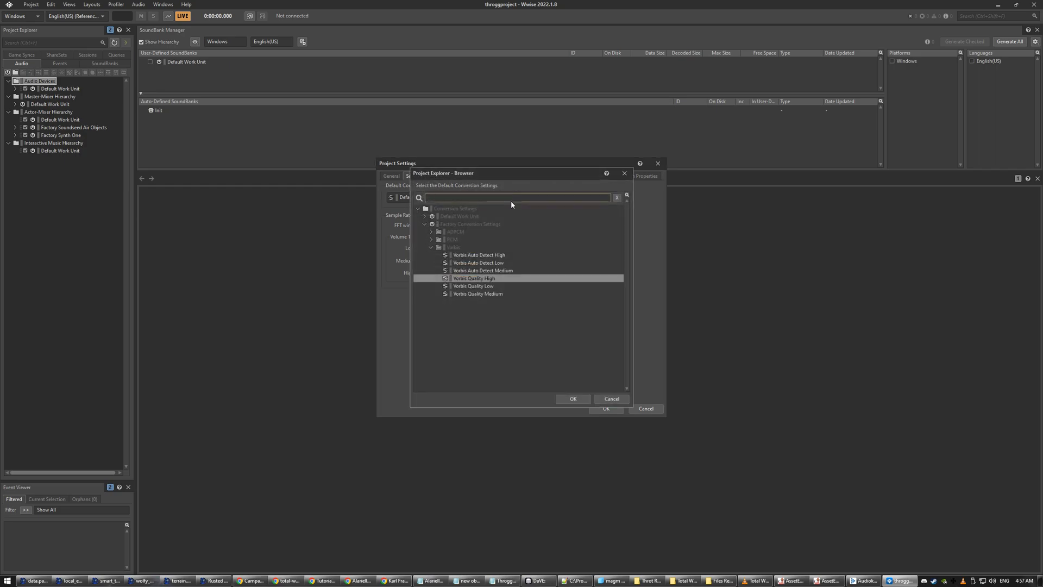
pyautogui.click(470, 279)
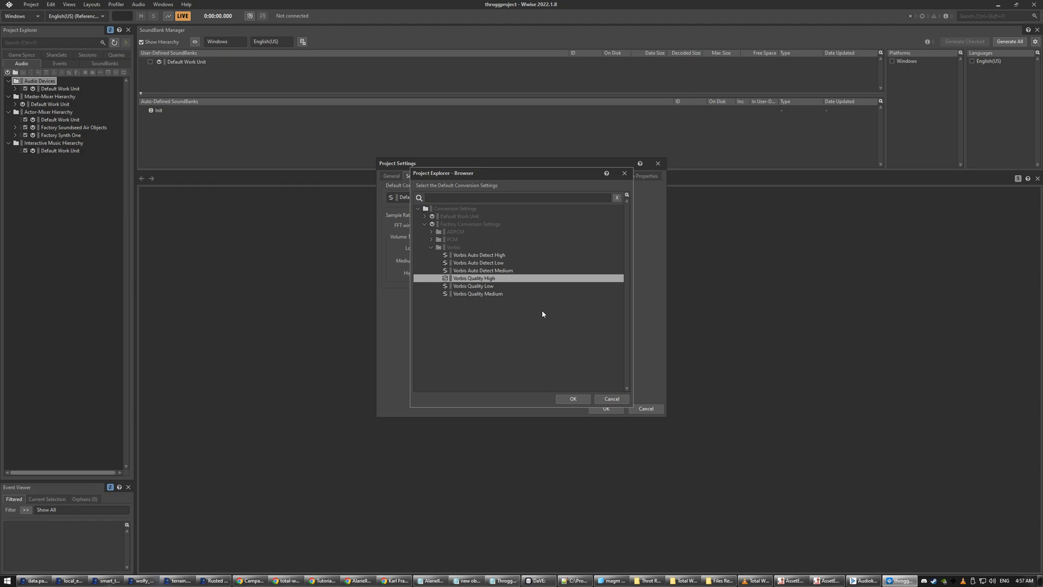
pyautogui.click(573, 399)
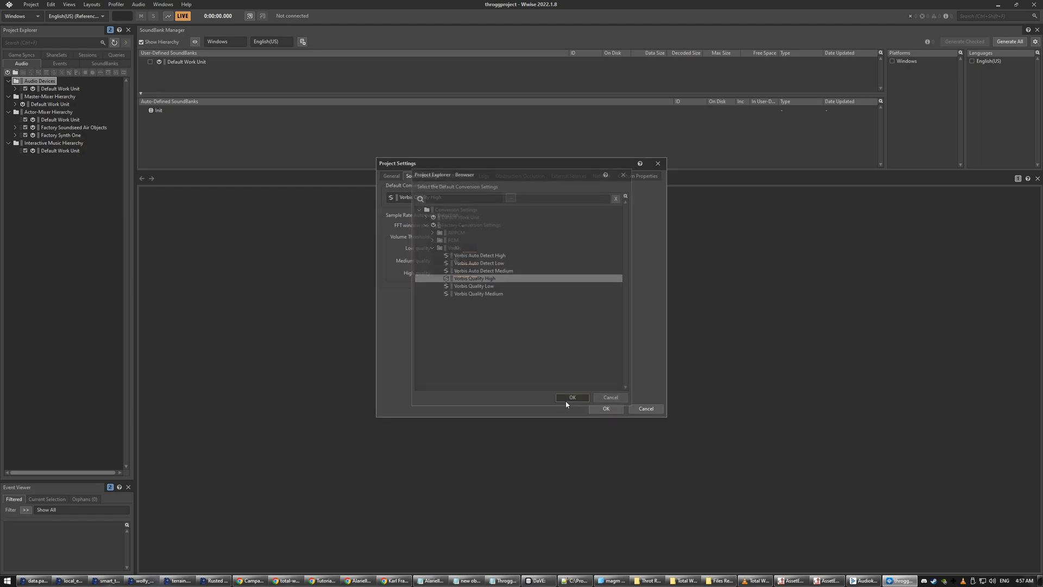
pyautogui.click(596, 414)
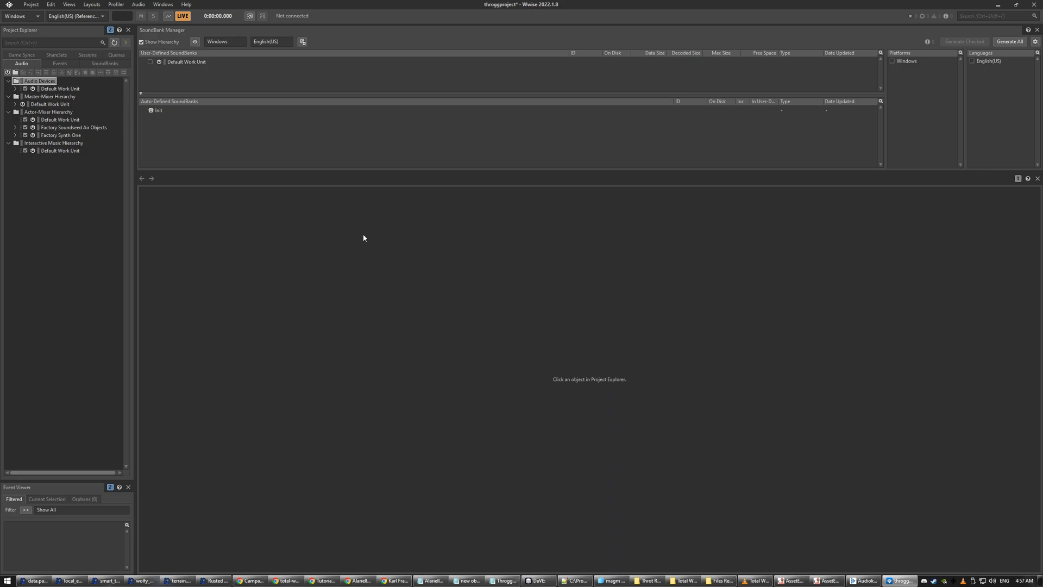
# Start importing audio files by folder and browse to Sebs Voice Files\Actioned\Files Ready for Conversion.
pyautogui.click(31, 5)
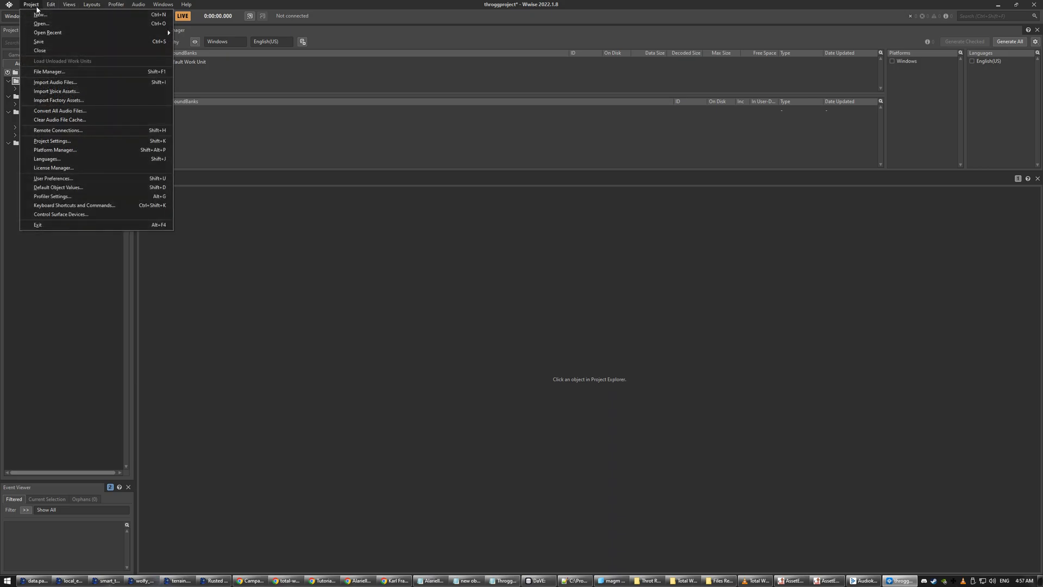
pyautogui.click(54, 82)
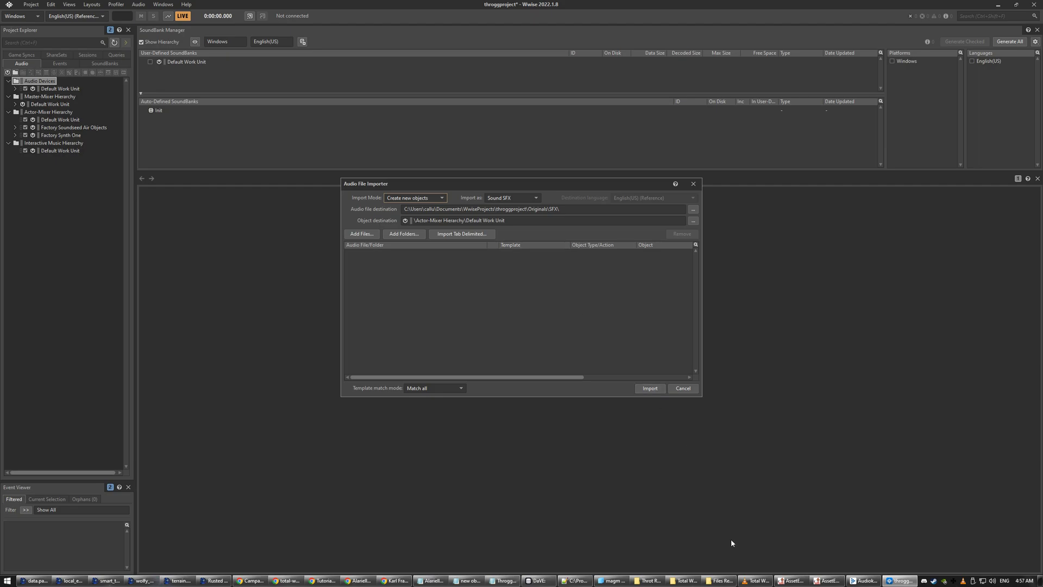
pyautogui.click(720, 581)
pyautogui.click(492, 183)
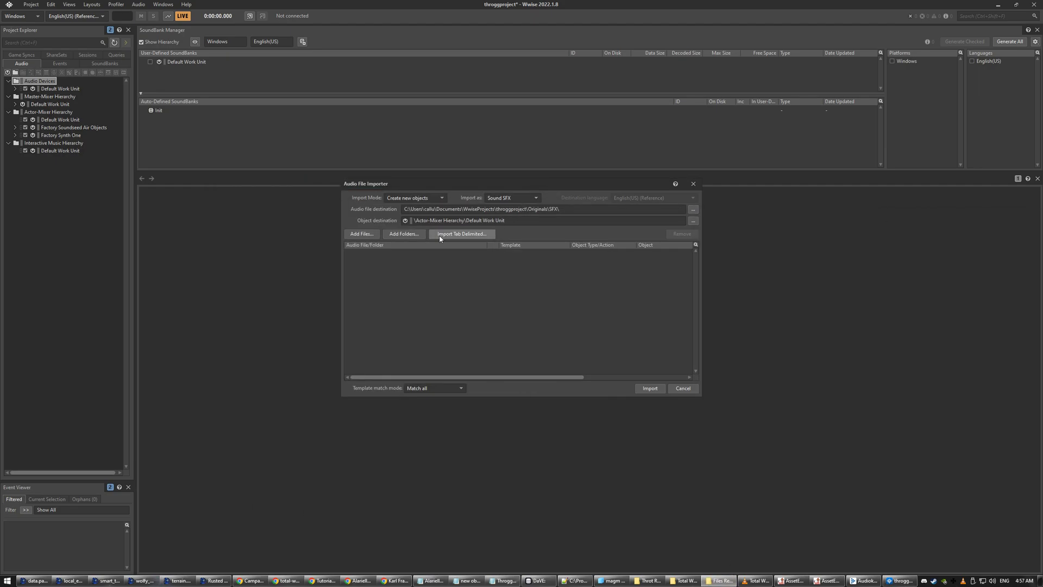
pyautogui.click(462, 233)
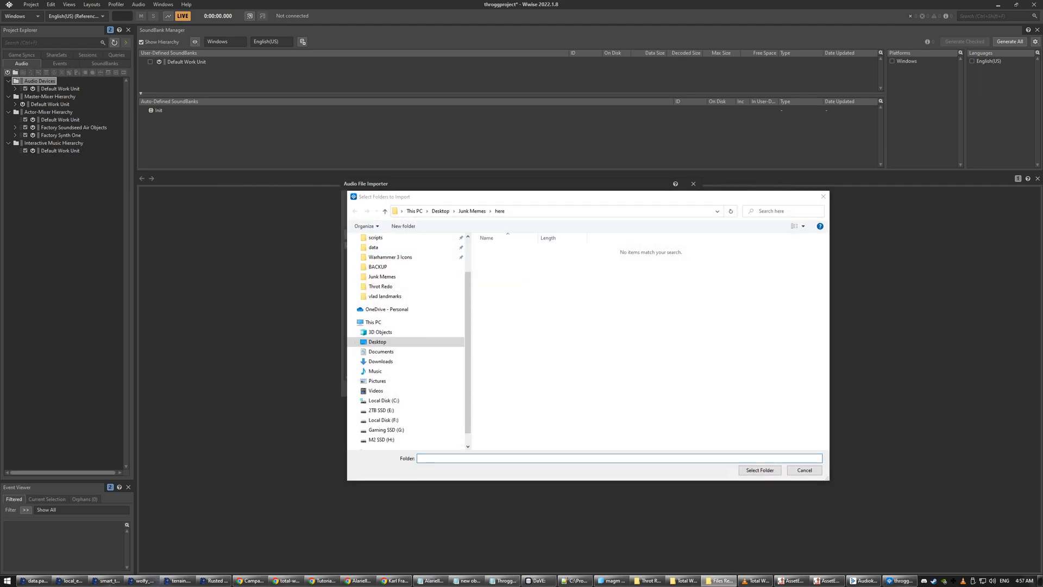
pyautogui.click(719, 581)
pyautogui.click(559, 214)
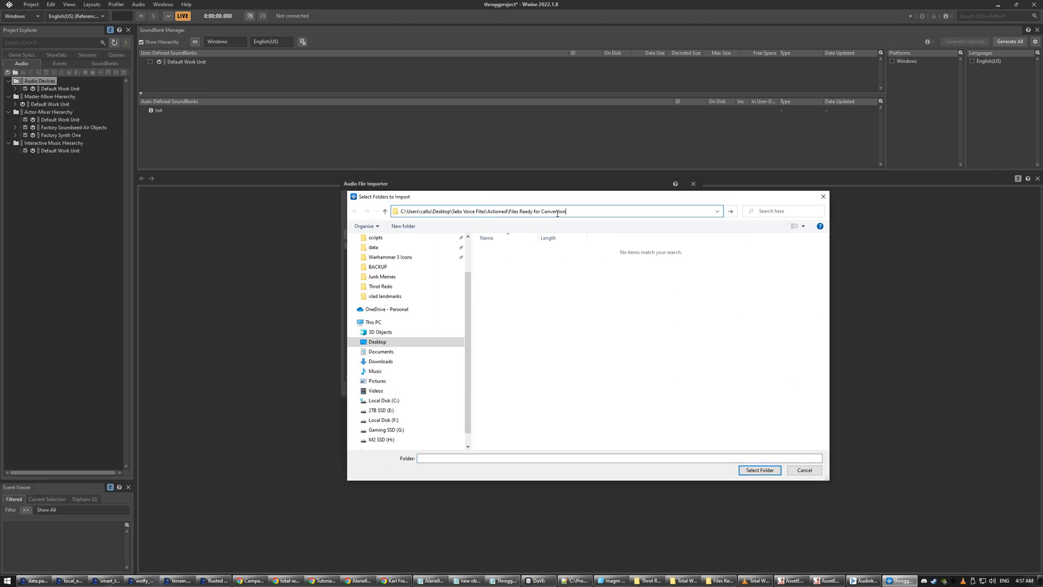
pyautogui.write('C:\\Users\\callu\\Desktop\\Sebs Voice Files\\Actioned\\Files Ready for Conversion')
pyautogui.press('Return')
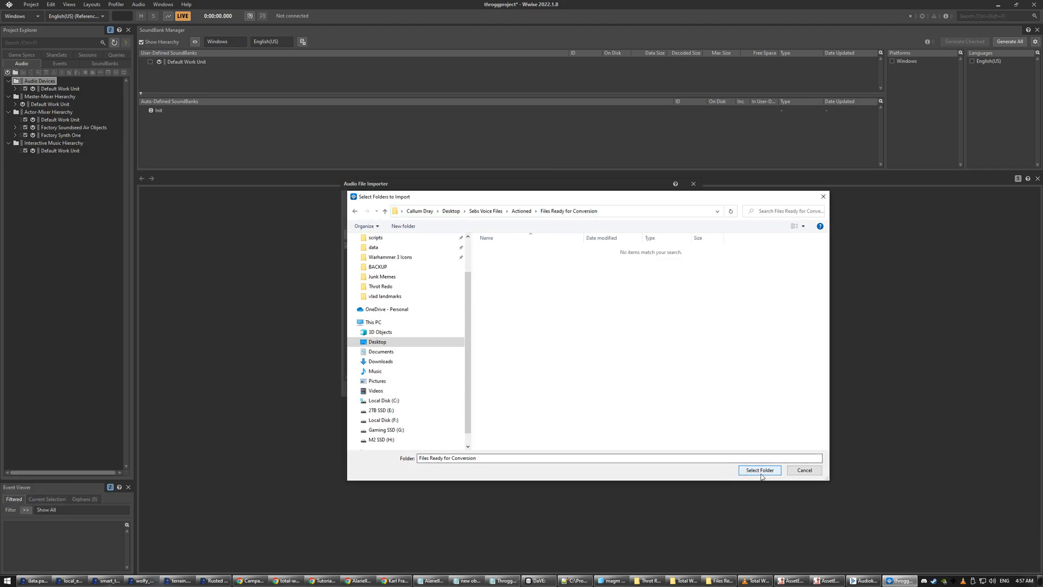
# Copy 98689402.wav into a new subfolder named here inside Files Ready for Conversion.
pyautogui.hotkey('alt', 'Tab')
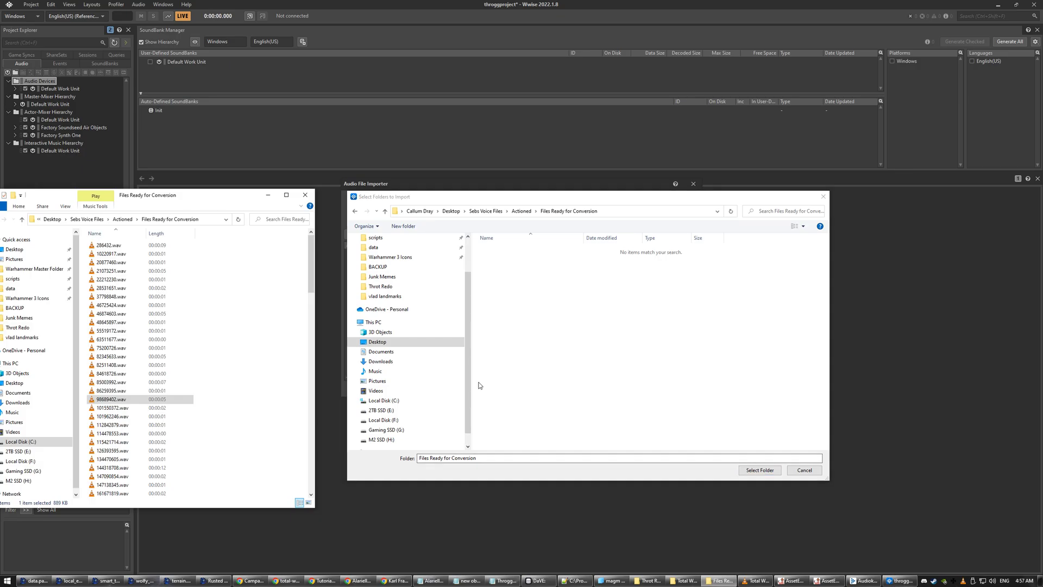
pyautogui.click(119, 402)
pyautogui.rightClick(119, 403)
pyautogui.click(146, 362)
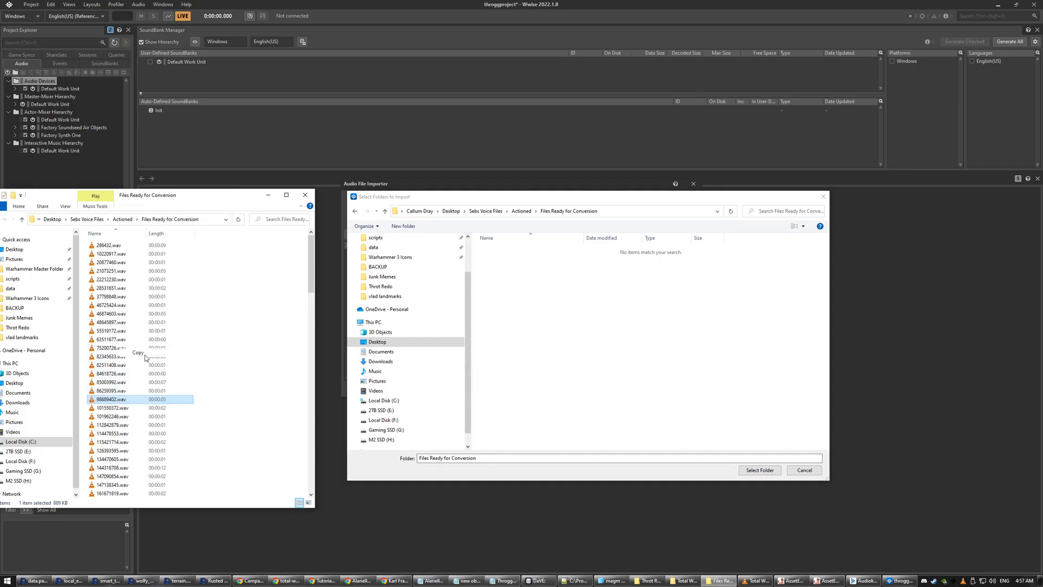
pyautogui.rightClick(213, 322)
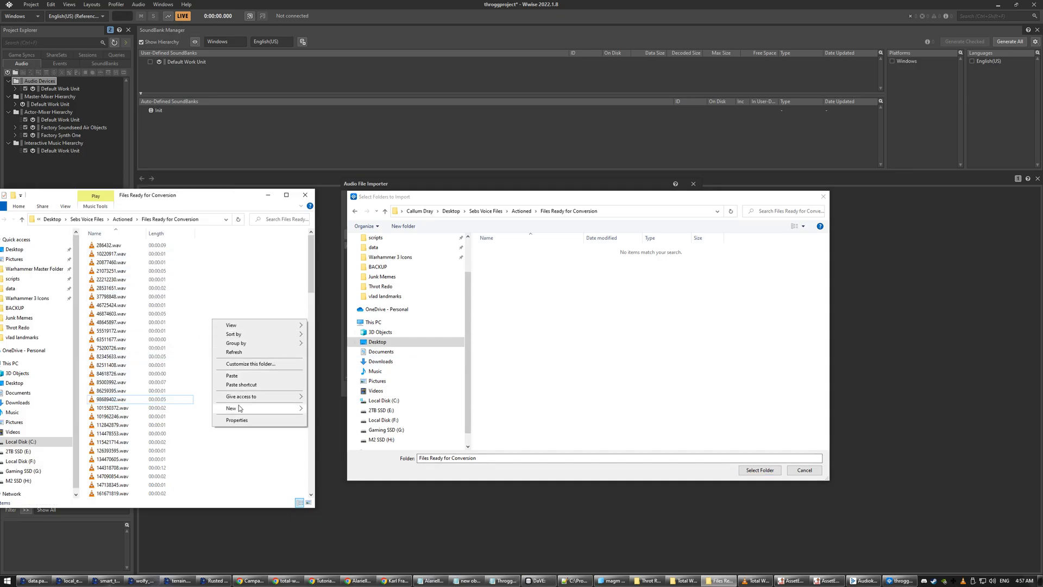
pyautogui.moveTo(239, 406)
pyautogui.click(324, 408)
pyautogui.write('here')
pyautogui.press('Return')
pyautogui.press('Return')
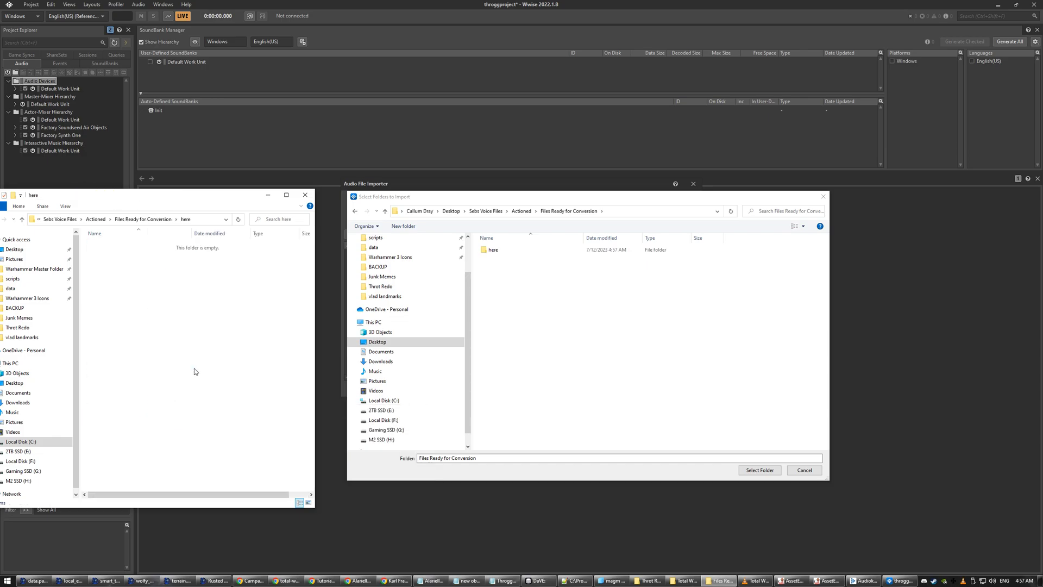
pyautogui.hotkey('ctrl', 'v')
pyautogui.click(195, 365)
# Add the here folder to the audio importer and import its WAV file as Sound SFX into the Default Work Unit.
pyautogui.doubleClick(492, 250)
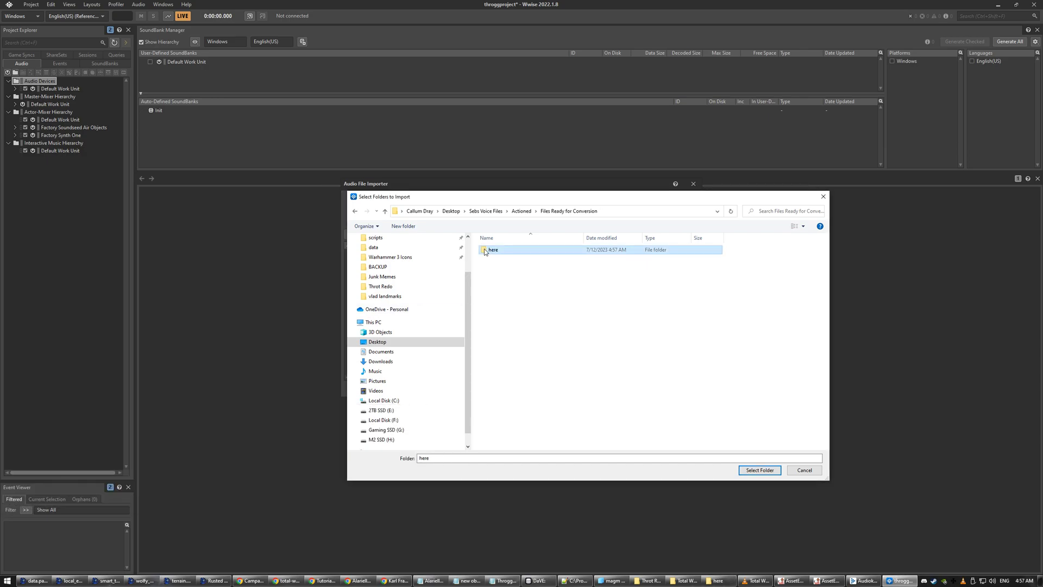
pyautogui.click(748, 470)
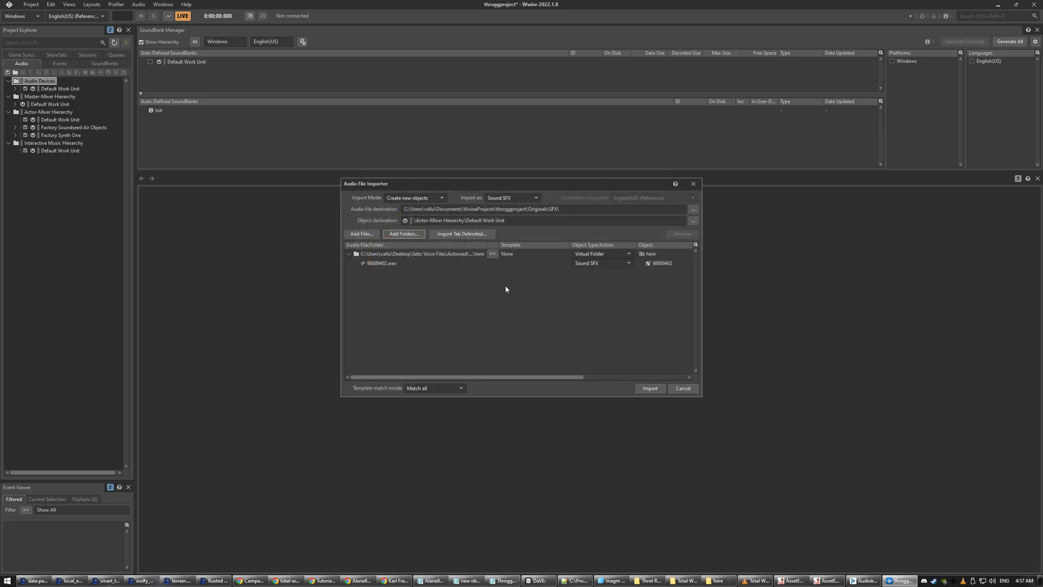
pyautogui.click(658, 387)
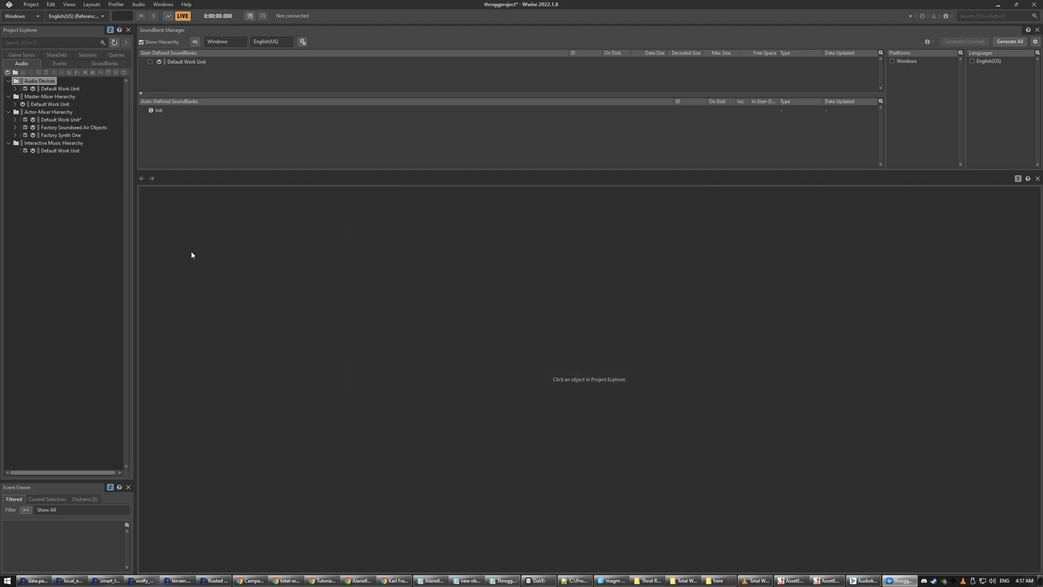
# Convert all of the project's audio files for the Windows platform.
pyautogui.click(31, 5)
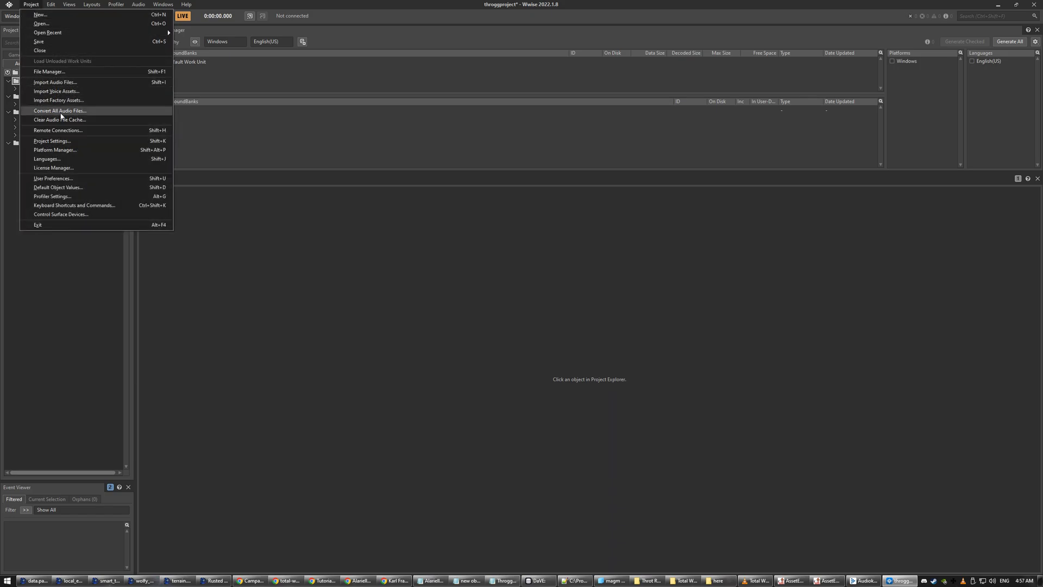
pyautogui.click(66, 113)
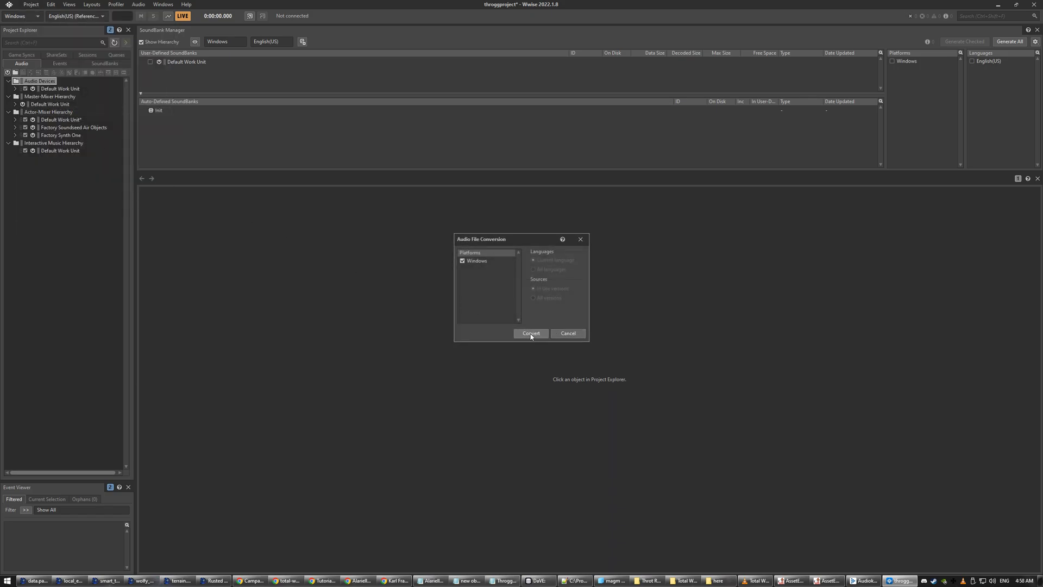
pyautogui.click(531, 334)
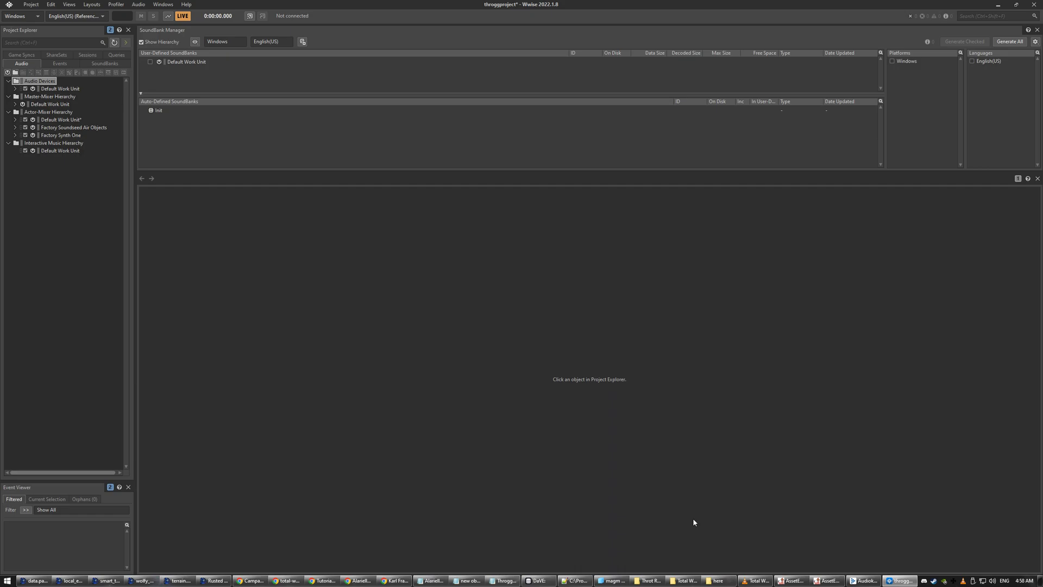
# Search the computer for 98689402 and open the folder containing the converted 98689402_3F75BDB9.wem file.
pyautogui.hotkey('alt', 'Tab')
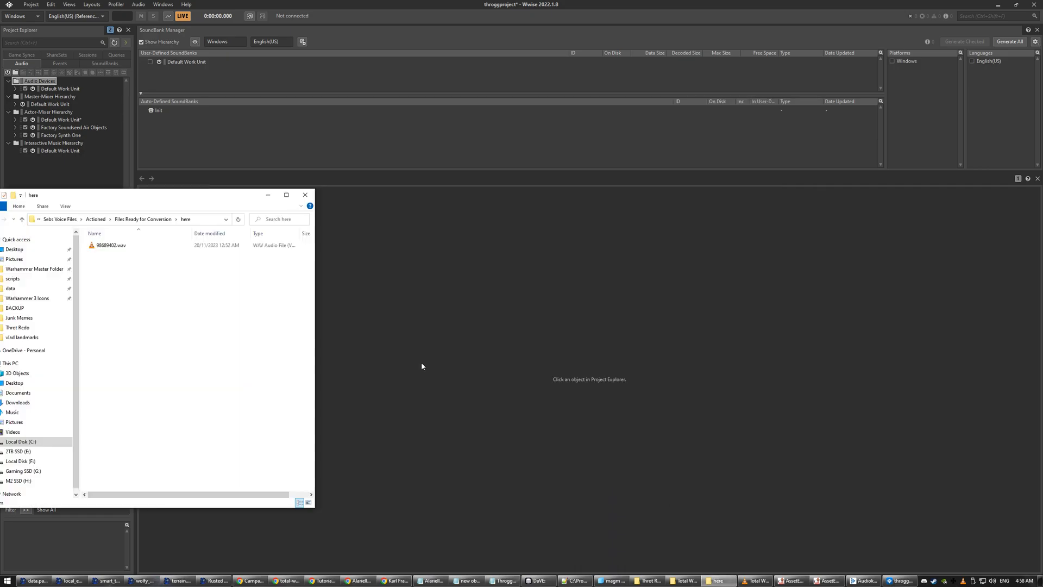
pyautogui.moveTo(136, 194); pyautogui.dragTo(382, 186)
pyautogui.click(351, 237)
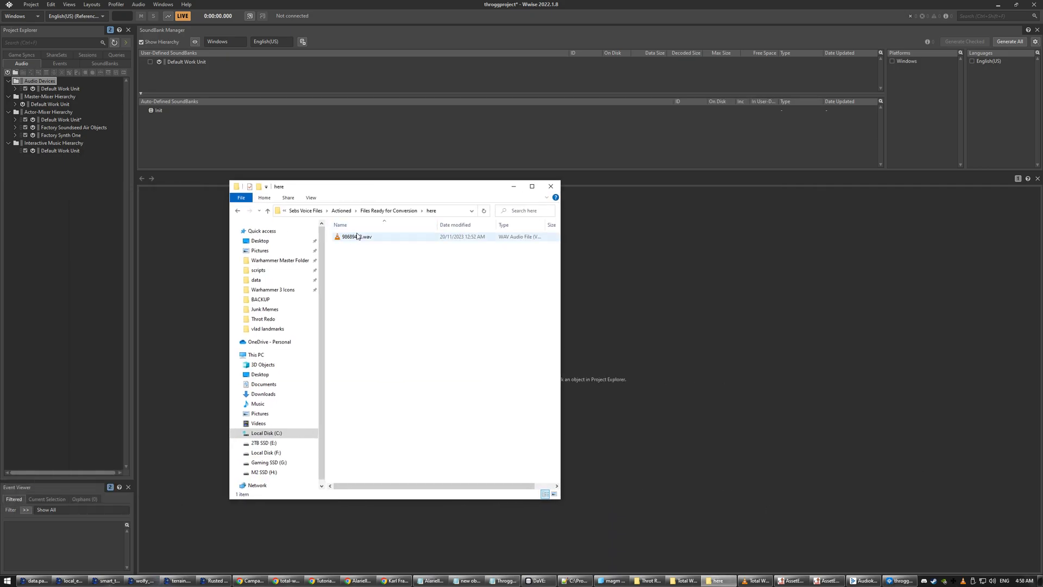
pyautogui.rightClick(356, 234)
pyautogui.click(377, 439)
pyautogui.click(376, 357)
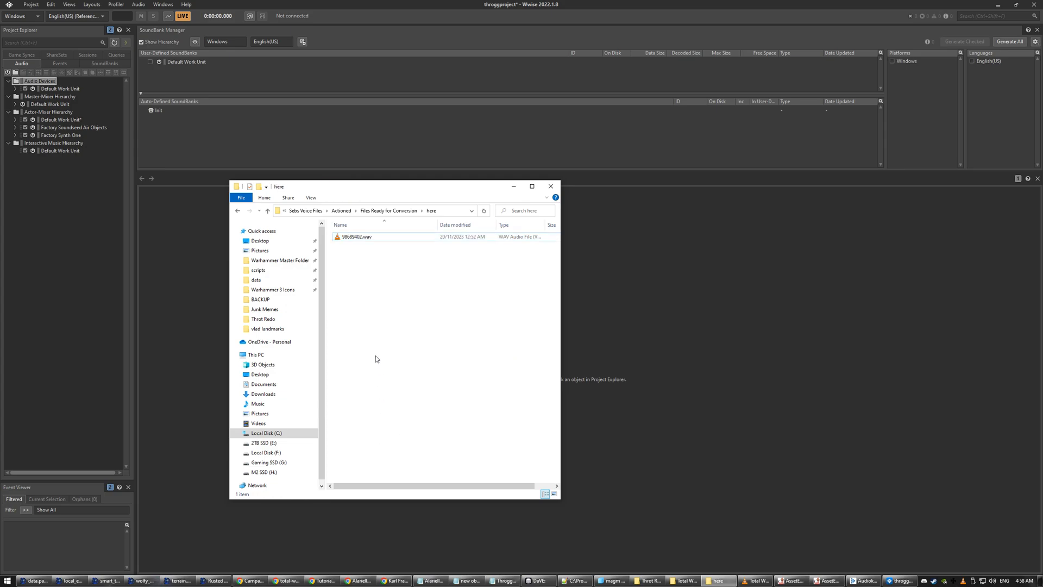
pyautogui.press('super')
pyautogui.write('98689402')
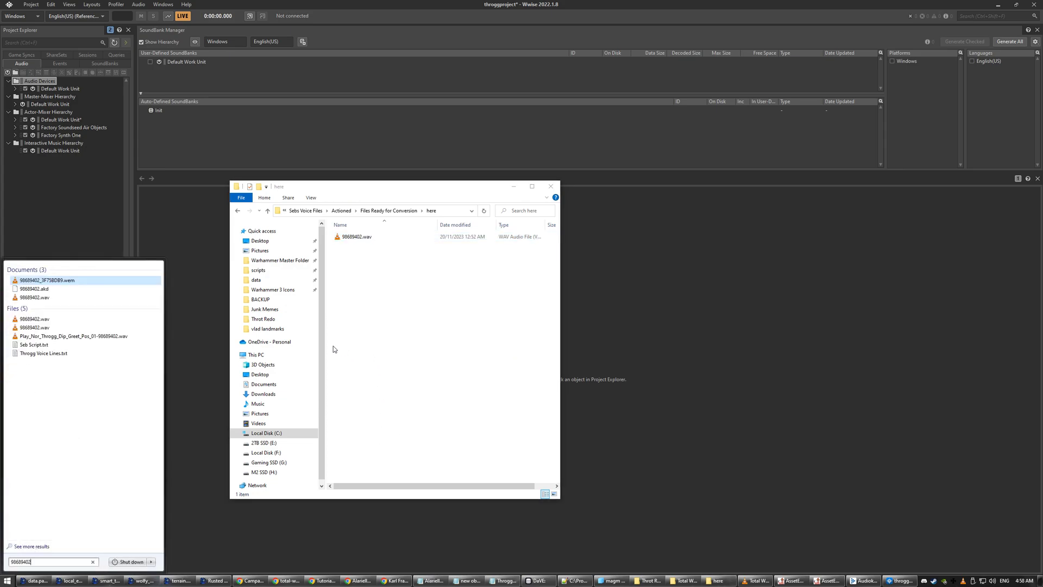
pyautogui.rightClick(59, 281)
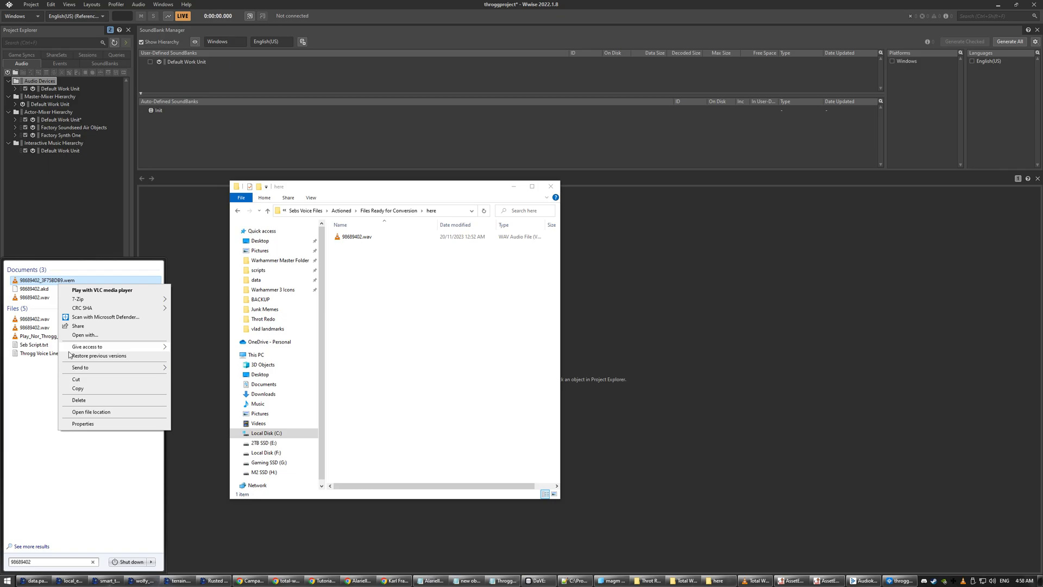
pyautogui.click(76, 414)
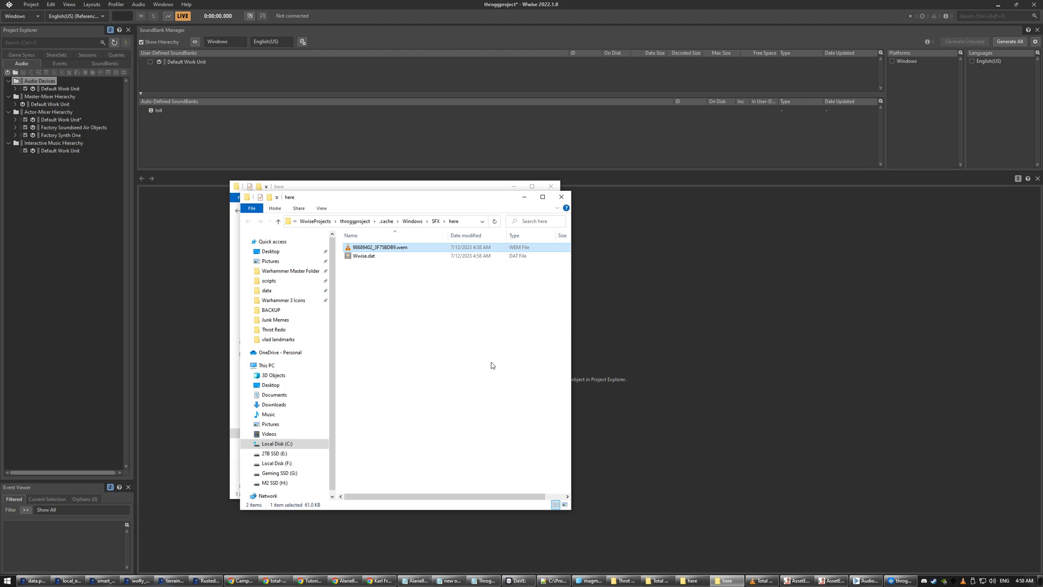
pyautogui.rightClick(388, 247)
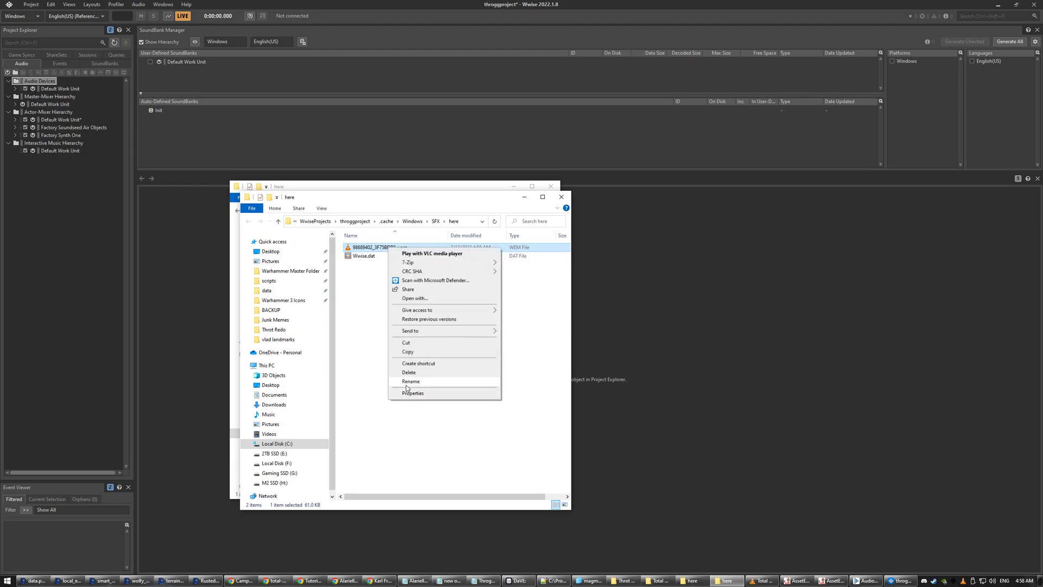
pyautogui.click(410, 381)
pyautogui.press('Right')
pyautogui.hotkey('ctrl', 'shift', 'Left')
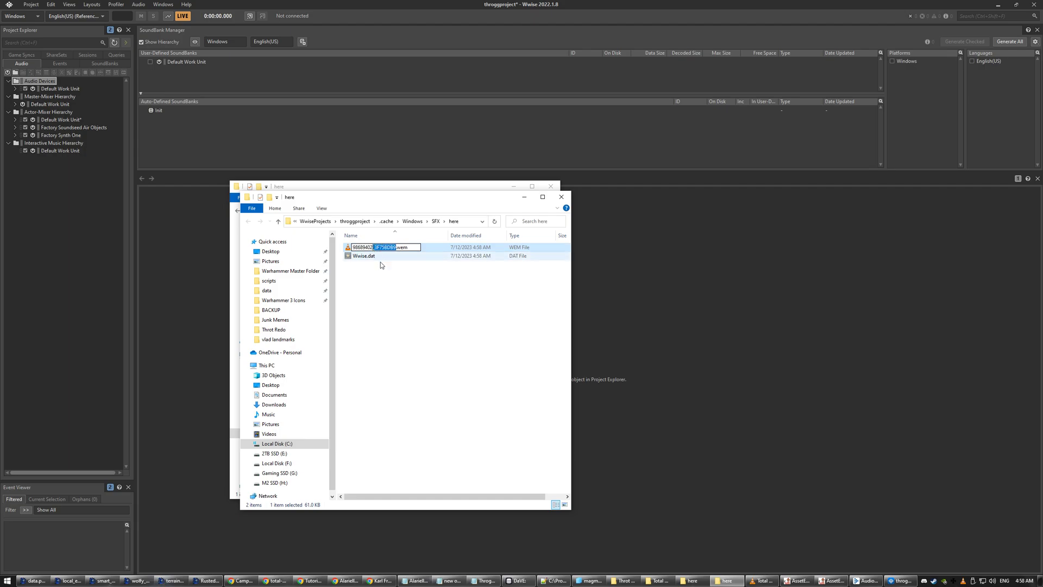
pyautogui.click(413, 320)
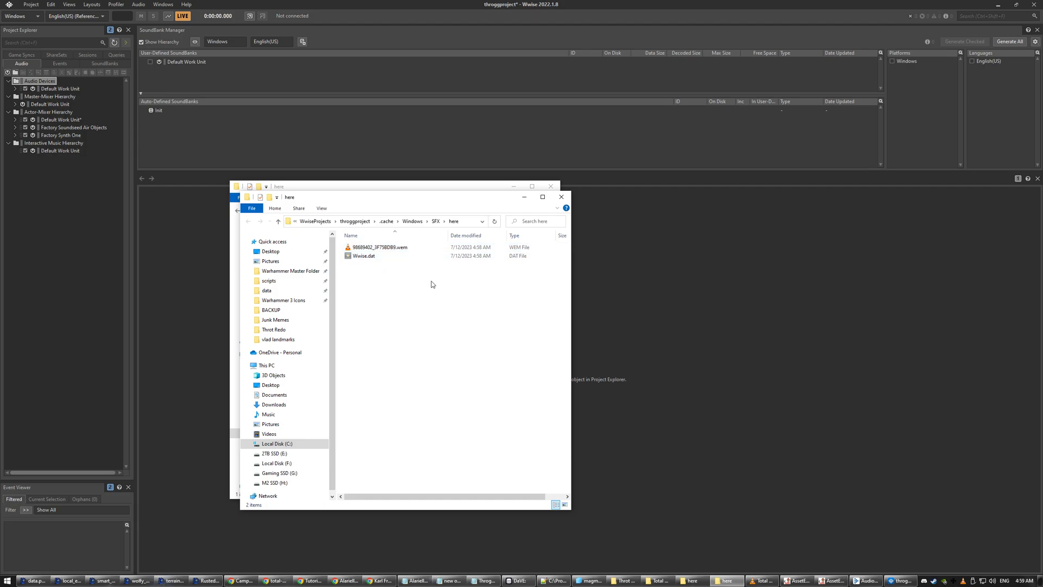
# Search the computer for "power" and launch Windows PowerShell.
pyautogui.press('super')
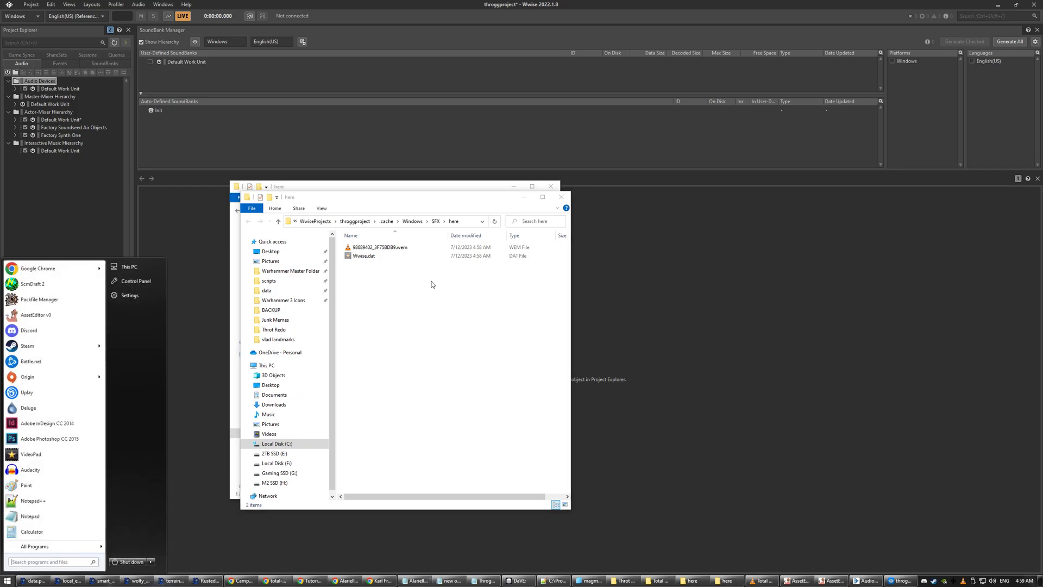
pyautogui.write('power')
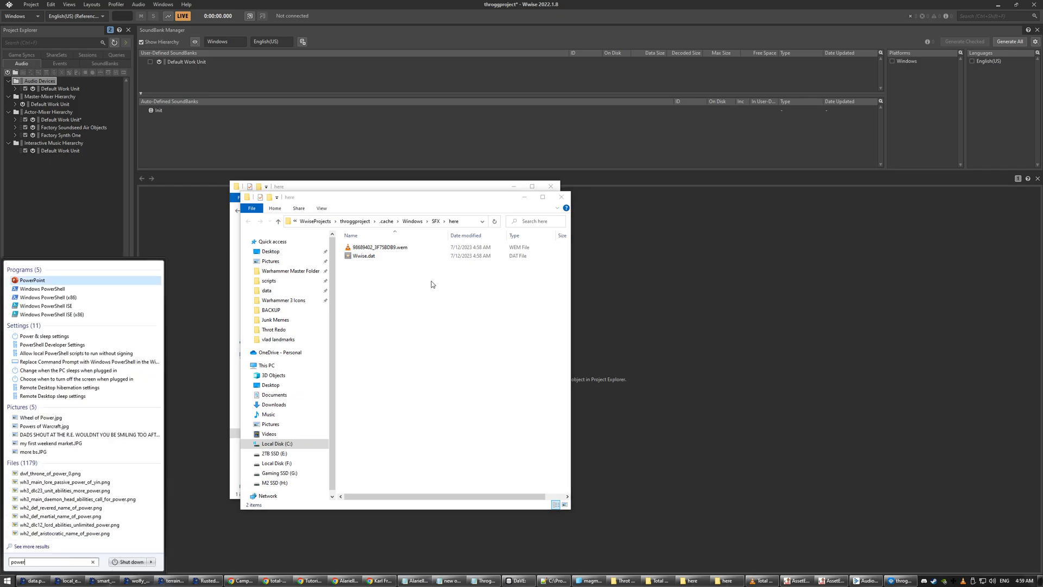
pyautogui.press('Down')
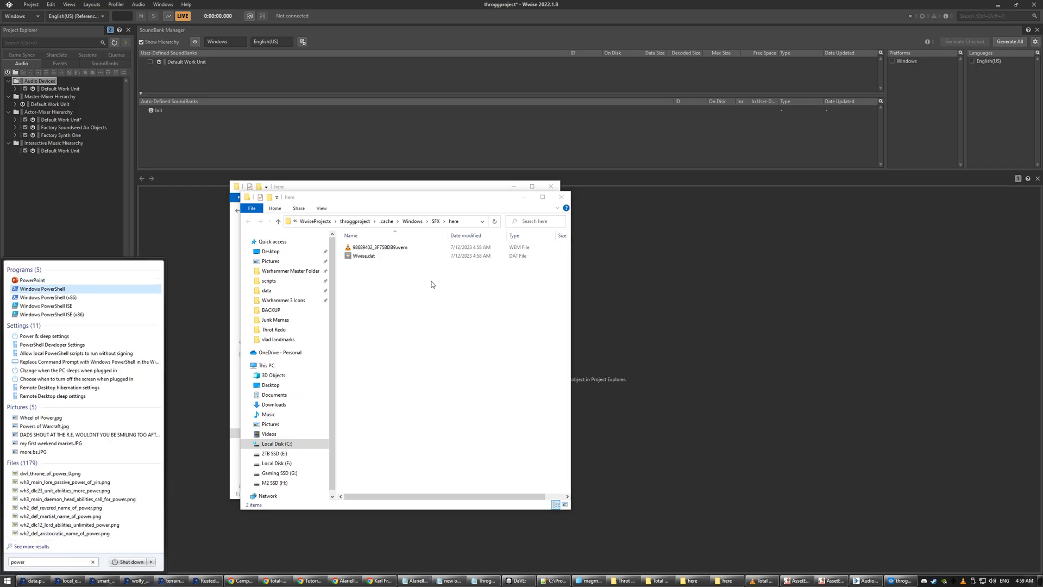
pyautogui.press('Return')
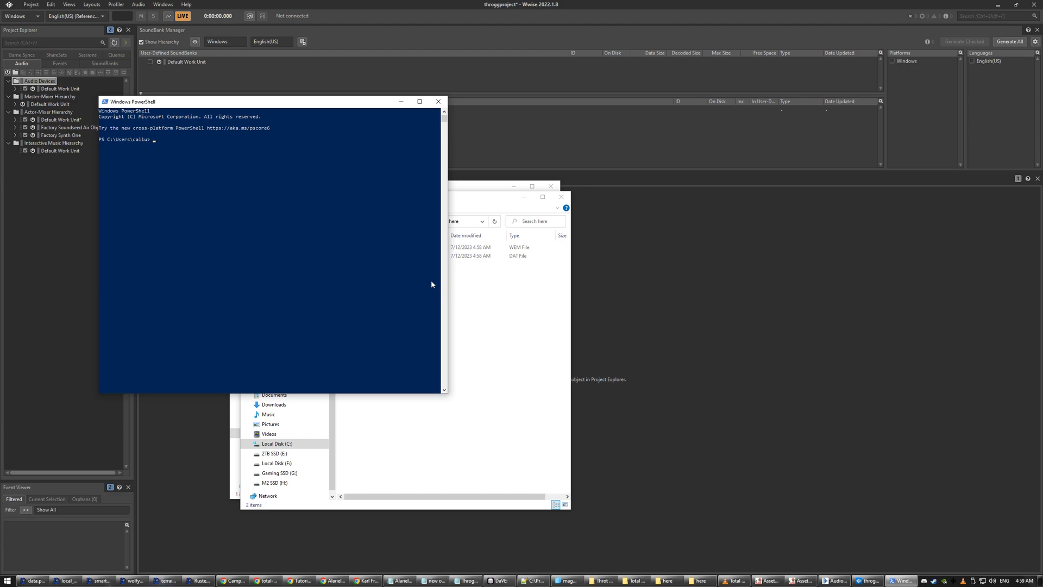
# Enter the PowerShell command dir C:\throgg | rename-item -NewName {$_.name -replace "_3F75BDB9",""} without running it.
pyautogui.write('dir C:\\throgg | rename-item -NewName {$_.name -replace "_3F75B0B9",""}')
pyautogui.moveTo(297, 102); pyautogui.dragTo(794, 210)
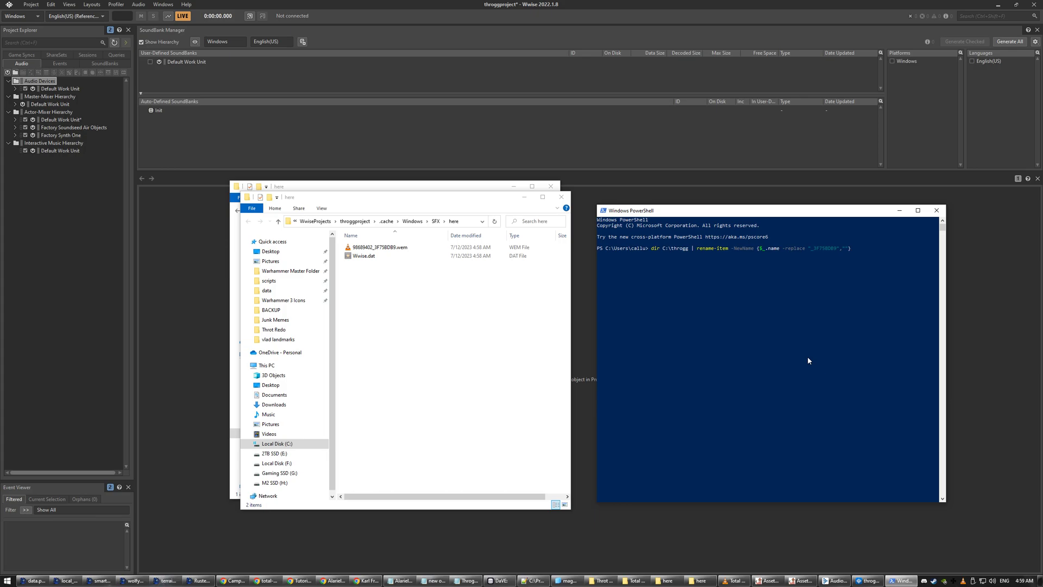
# Open the C:\throgg folder and paste in a copy of the converted 98689402_3F75BDB9.wem from the here folder.
pyautogui.press('super')
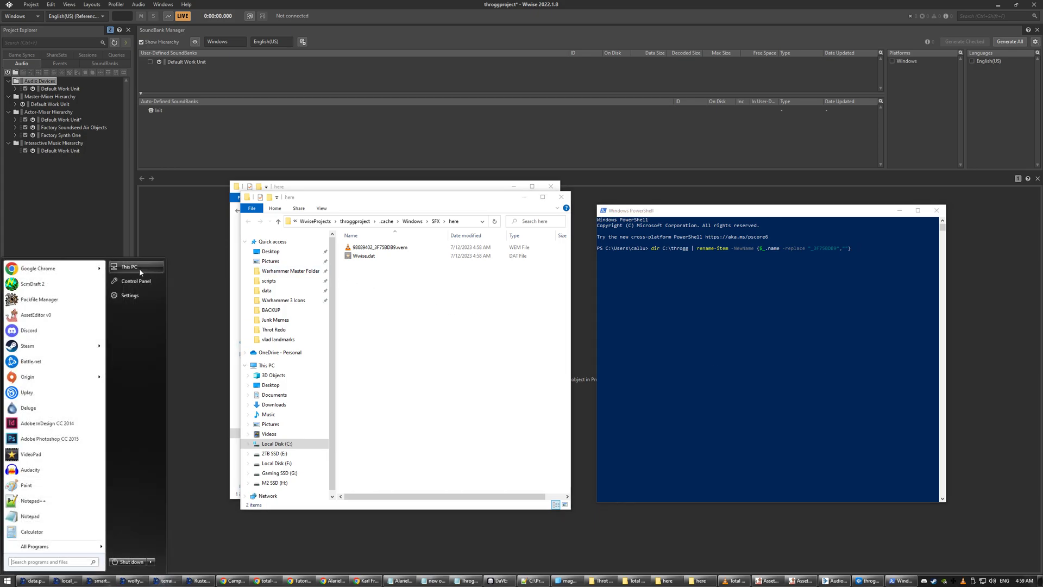
pyautogui.click(139, 268)
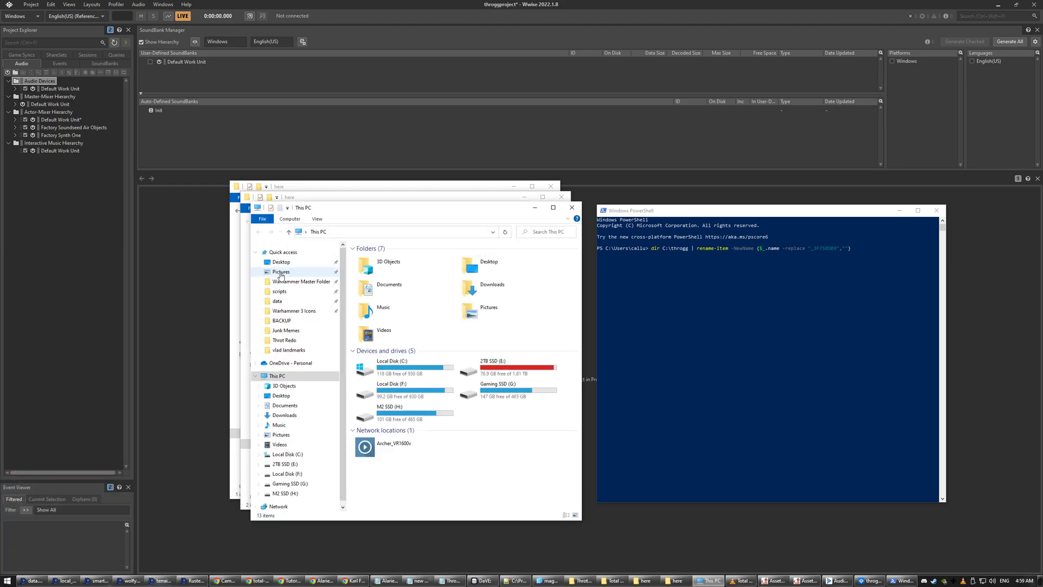
pyautogui.doubleClick(389, 372)
pyautogui.doubleClick(372, 403)
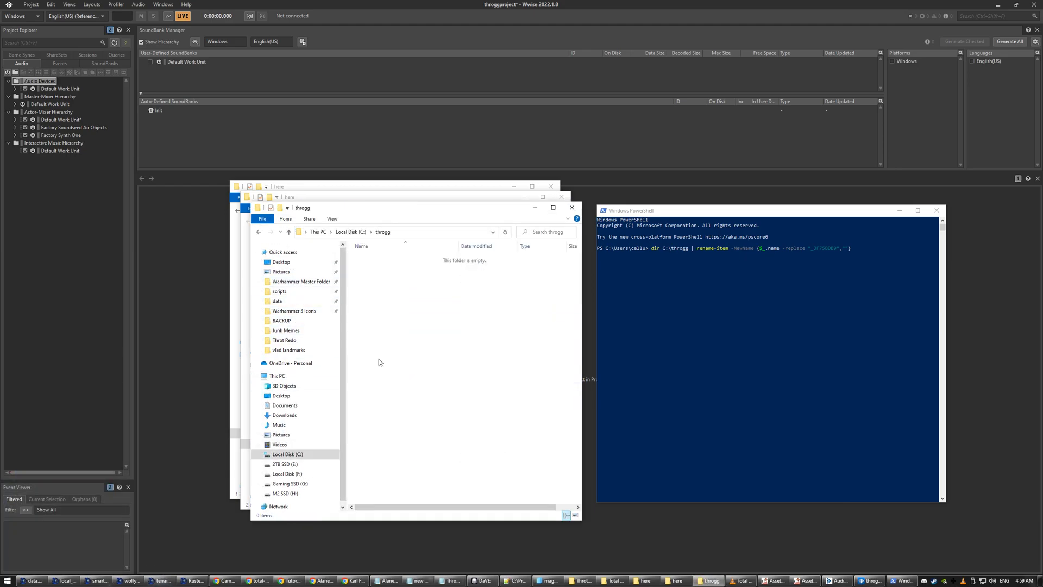
pyautogui.moveTo(354, 201)
pyautogui.mouseDown()
pyautogui.moveTo(440, 309)
pyautogui.moveTo(494, 310)
pyautogui.moveTo(356, 220)
pyautogui.moveTo(353, 198)
pyautogui.mouseUp()
pyautogui.click(403, 249)
pyautogui.click(592, 419)
pyautogui.hotkey('ctrl', 'v')
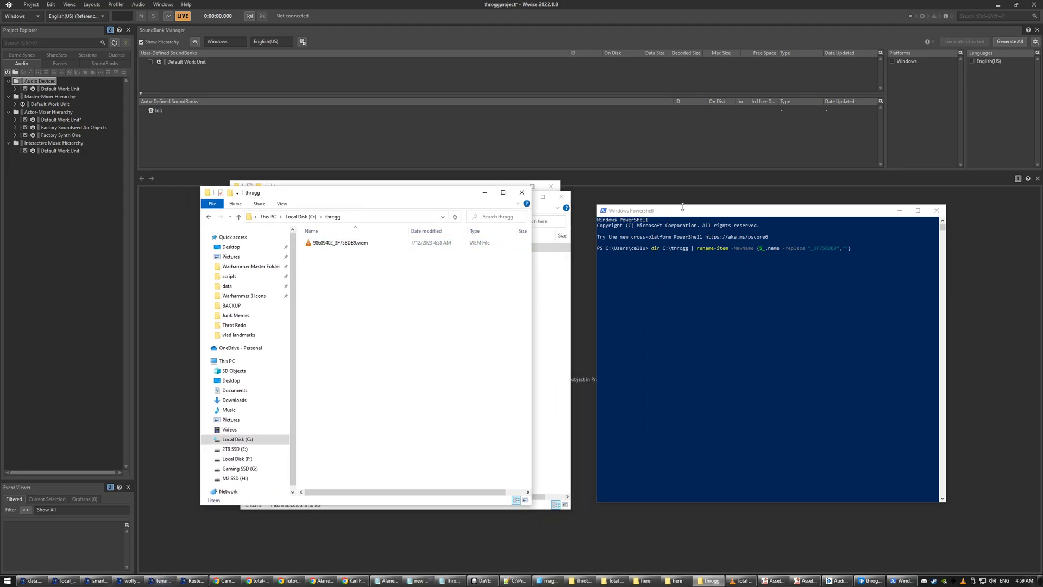
# Run the prepared PowerShell rename command to strip the _3F75BDB9 suffix from the WEM file in C:\throgg.
pyautogui.click(677, 216)
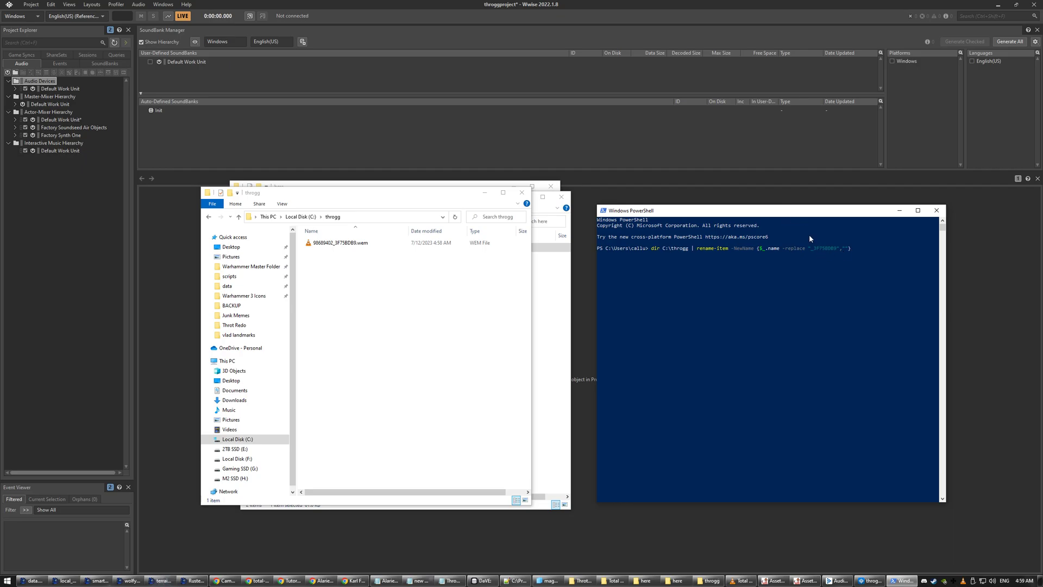
pyautogui.press('Return')
pyautogui.click(383, 274)
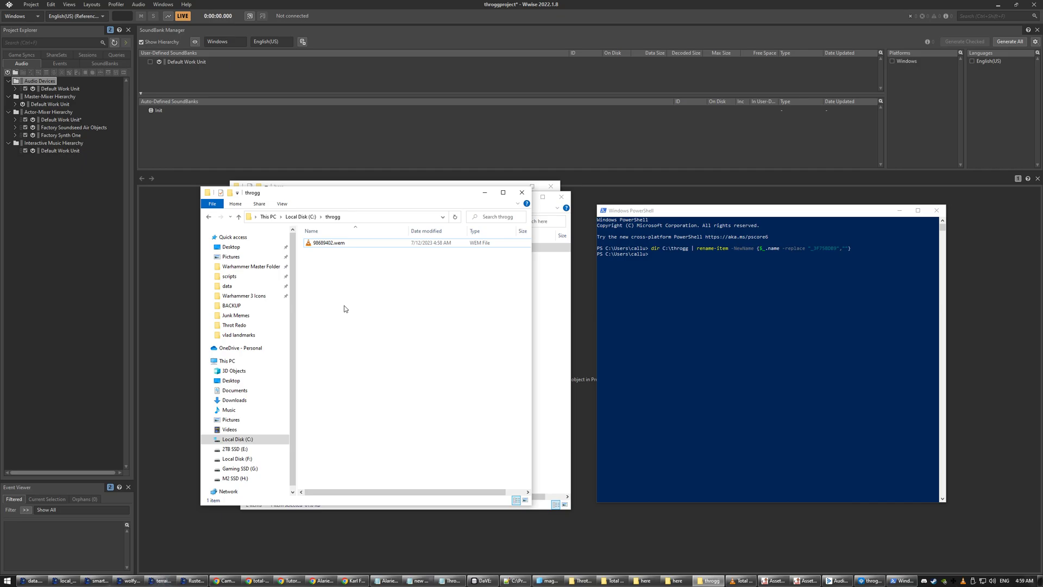
pyautogui.click(342, 248)
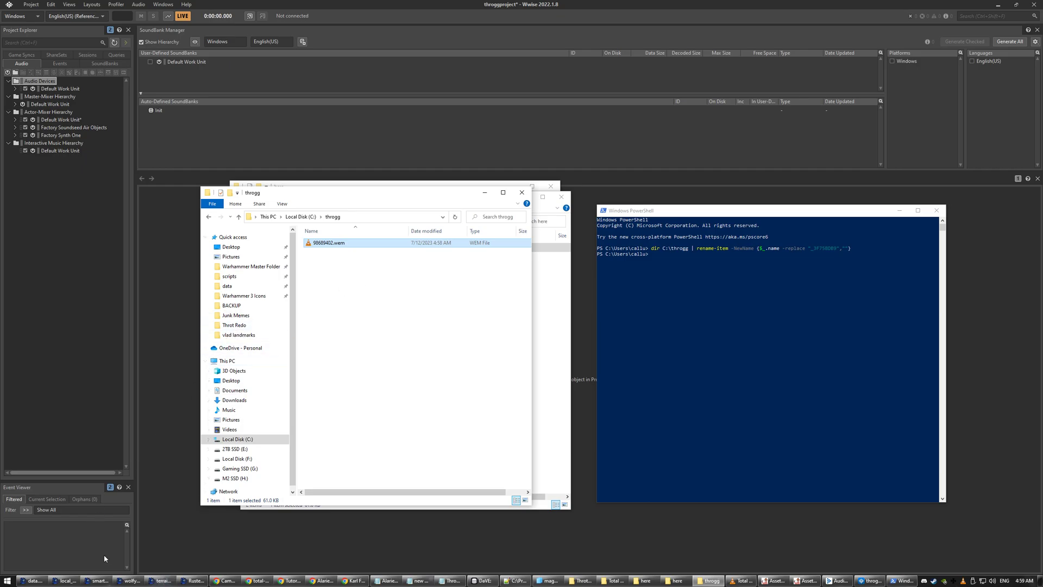
# Switch to Rusted PackFile Manager, bring up an empty second window, and examine the audio/wwise/english(uk) WEM files in smart_throgg.pack.
pyautogui.click(103, 579)
pyautogui.click(485, 193)
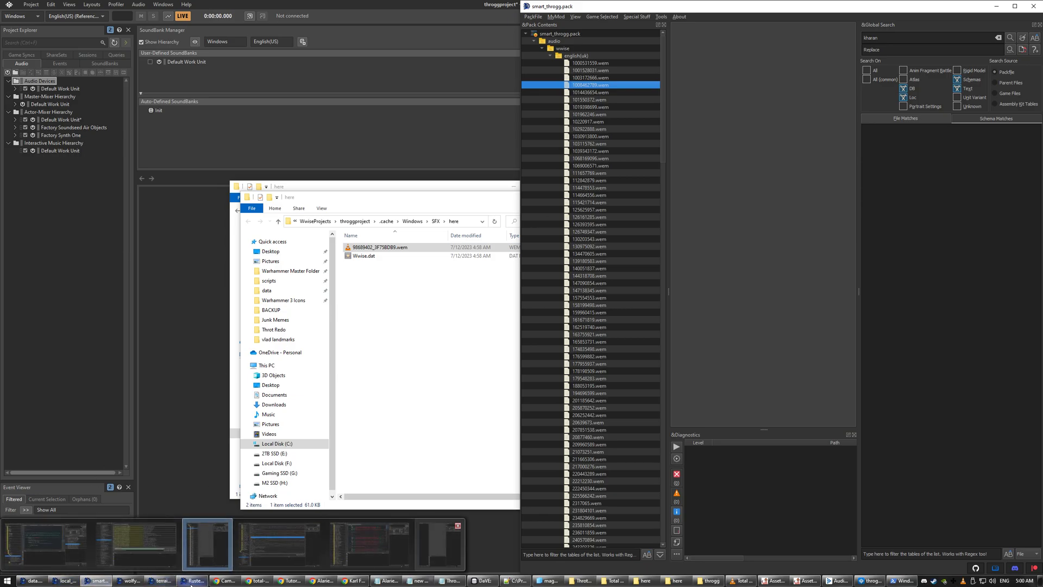
pyautogui.click(190, 583)
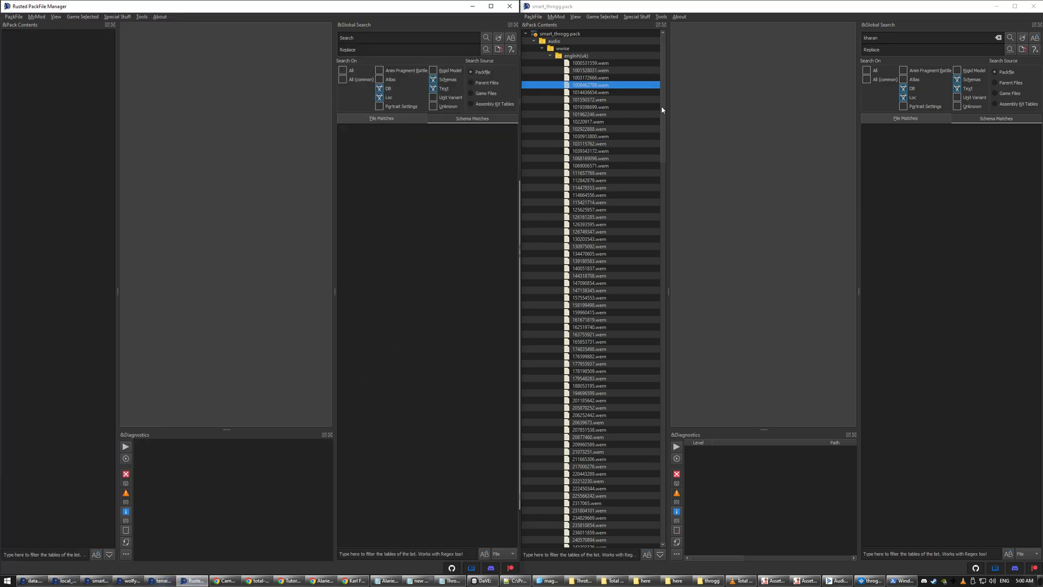
pyautogui.moveTo(662, 109); pyautogui.dragTo(654, 520)
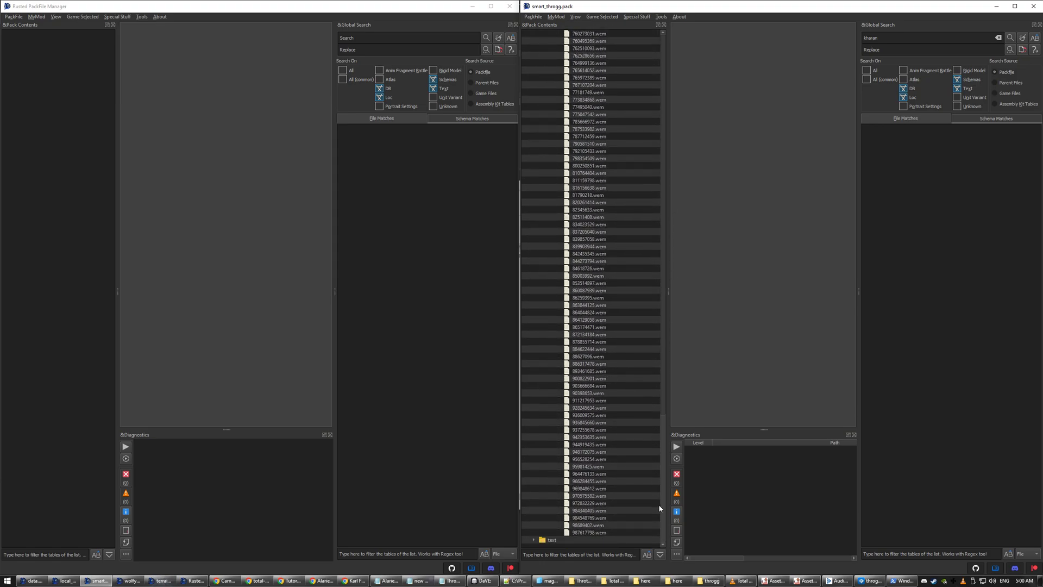
pyautogui.scroll(5, 609, 350)
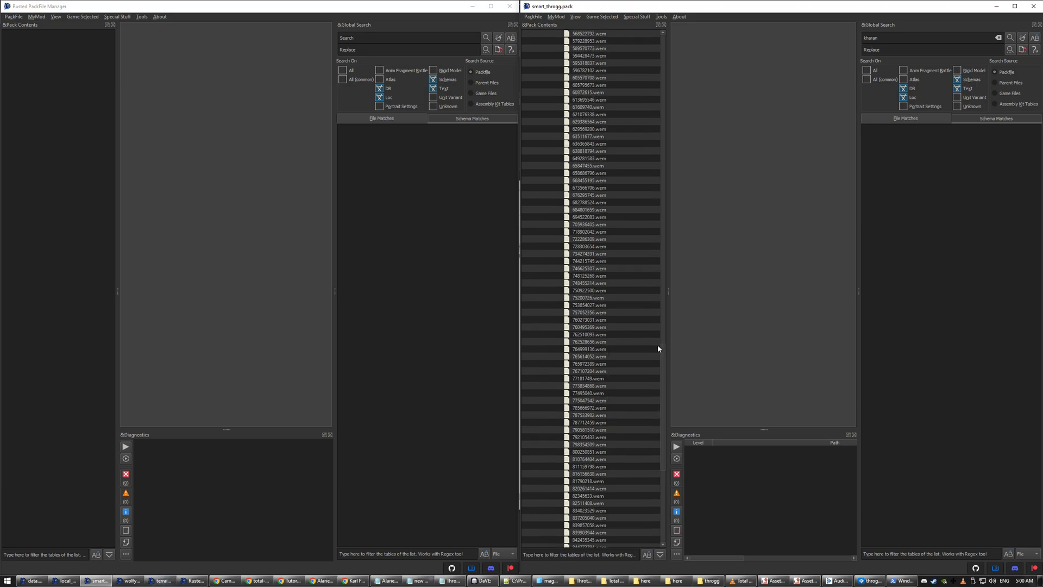
pyautogui.moveTo(663, 361); pyautogui.dragTo(668, 55)
pyautogui.scroll(1, 598, 49)
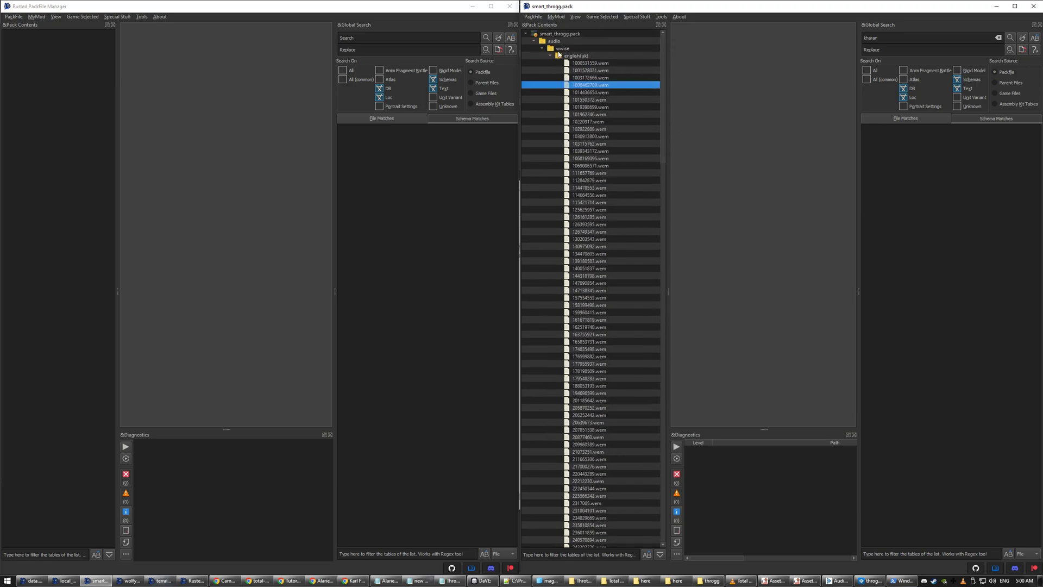
# Create a new PackFile in the empty Rusted PackFile Manager window.
pyautogui.rightClick(32, 39)
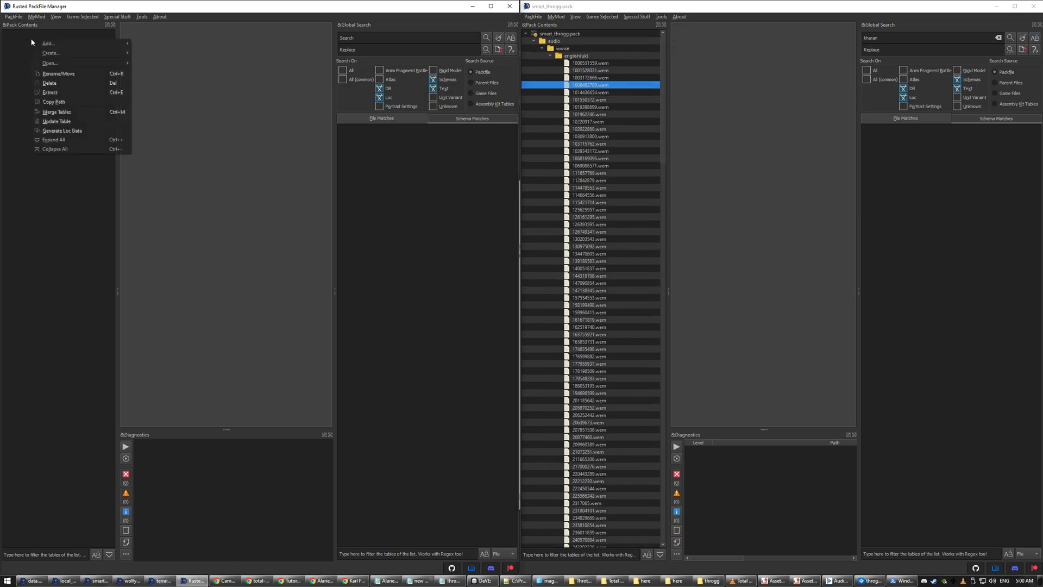
pyautogui.moveTo(82, 43)
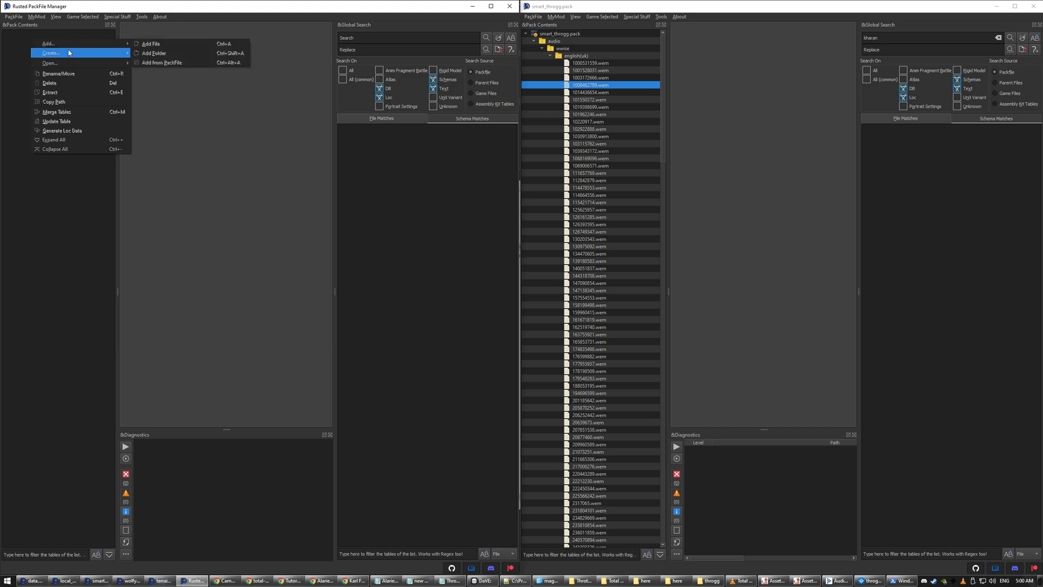
pyautogui.click(14, 17)
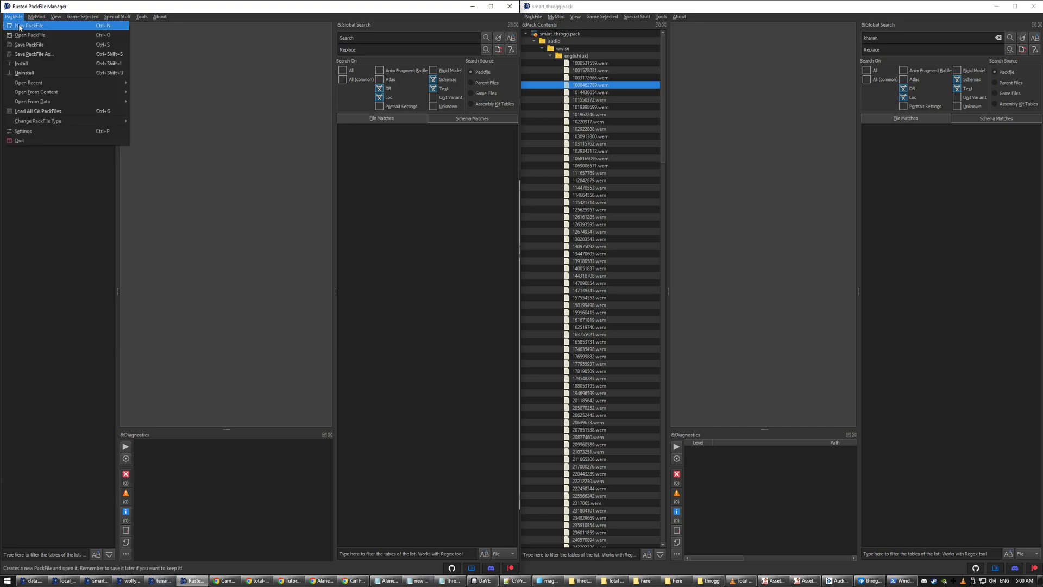
pyautogui.click(21, 25)
# Create a folder named audio at the root of the new PackFile.
pyautogui.rightClick(25, 38)
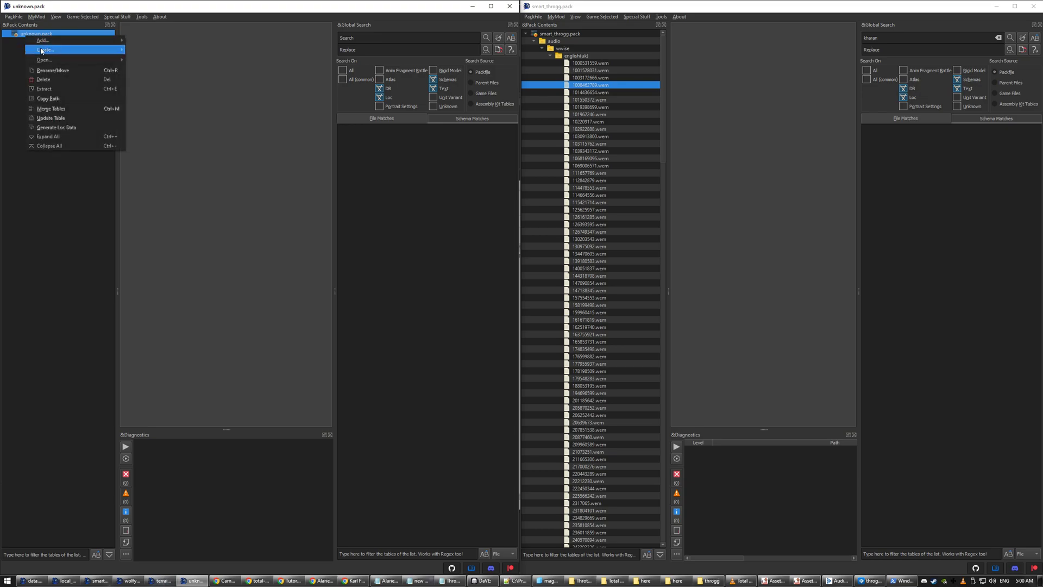
pyautogui.moveTo(51, 49)
pyautogui.click(139, 50)
pyautogui.doubleClick(179, 293)
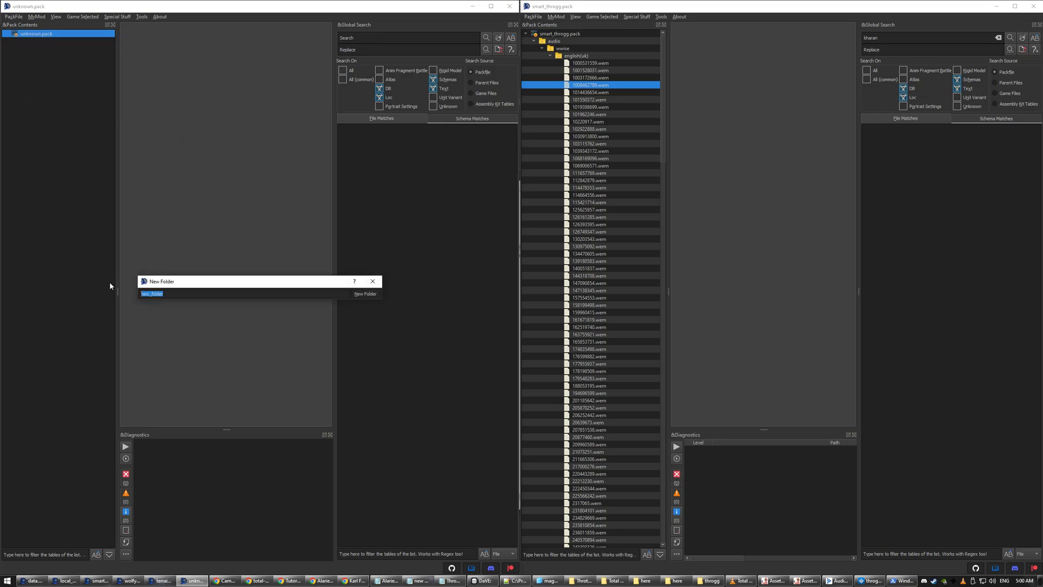
pyautogui.write('audio')
pyautogui.click(364, 293)
# Create a folder named wwise inside the audio folder.
pyautogui.rightClick(28, 40)
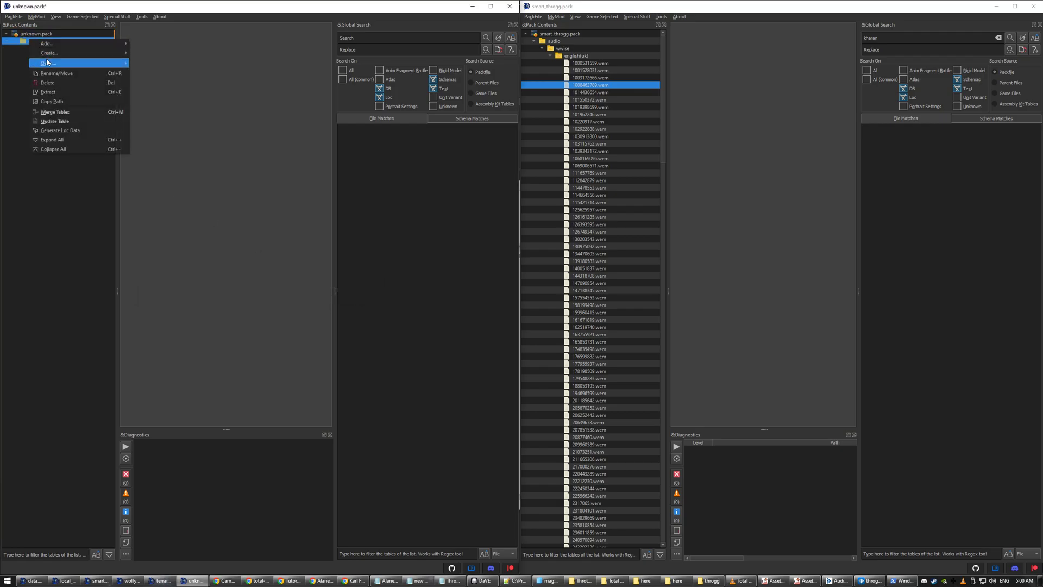
pyautogui.moveTo(51, 57)
pyautogui.click(157, 55)
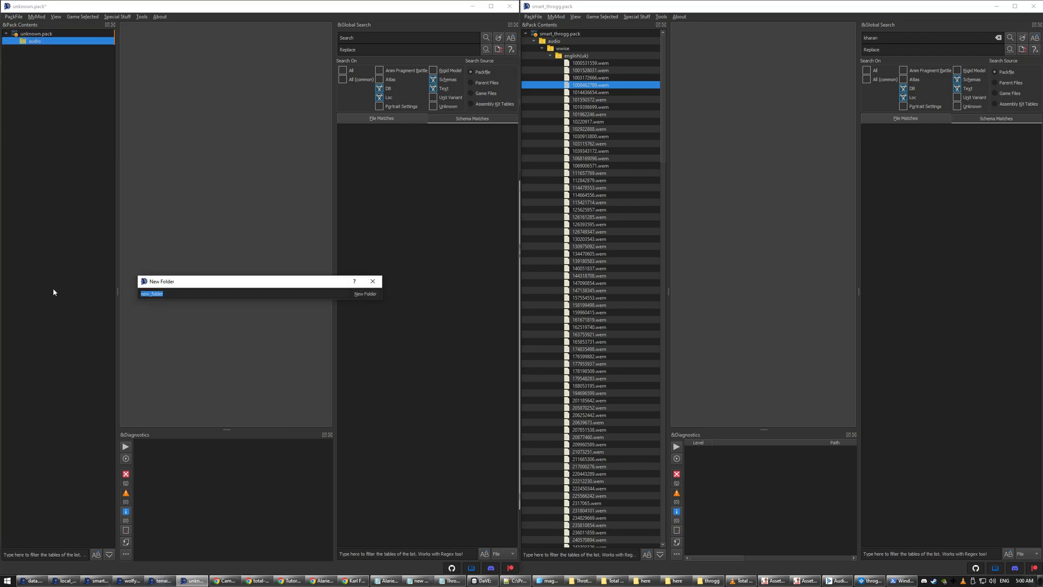
pyautogui.write('wwise')
pyautogui.press('Return')
# Create a folder named english(uk) inside the wwise folder.
pyautogui.rightClick(43, 49)
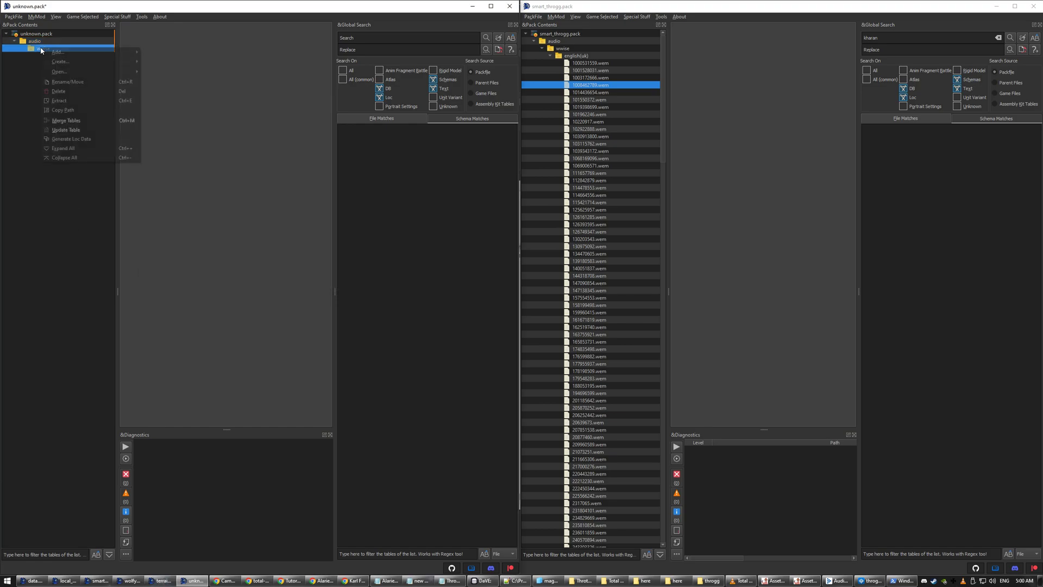
pyautogui.moveTo(51, 58)
pyautogui.click(157, 63)
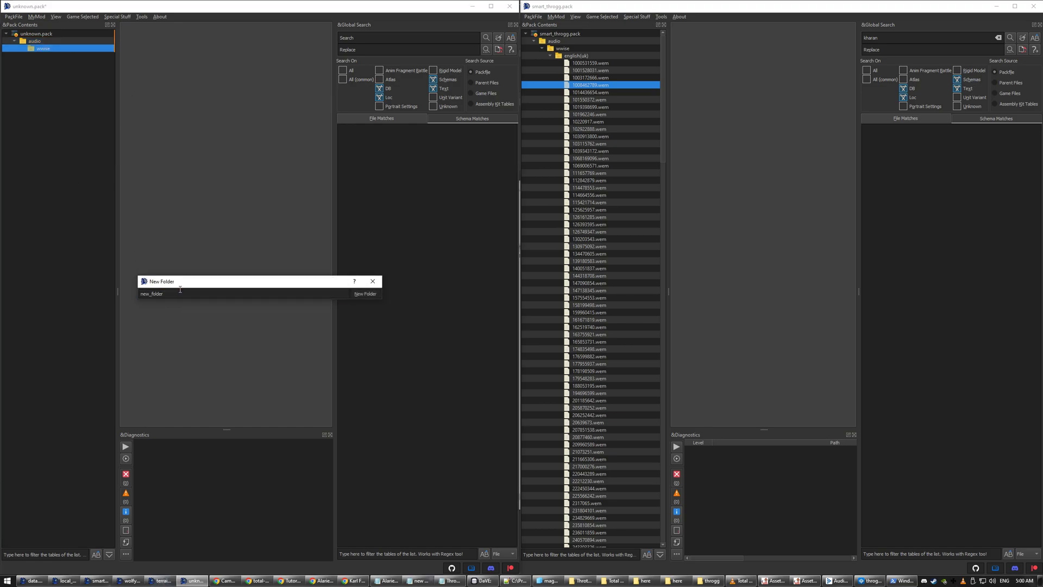
pyautogui.hotkey('ctrl', 'a')
pyautogui.write('english(uk)')
pyautogui.click(365, 294)
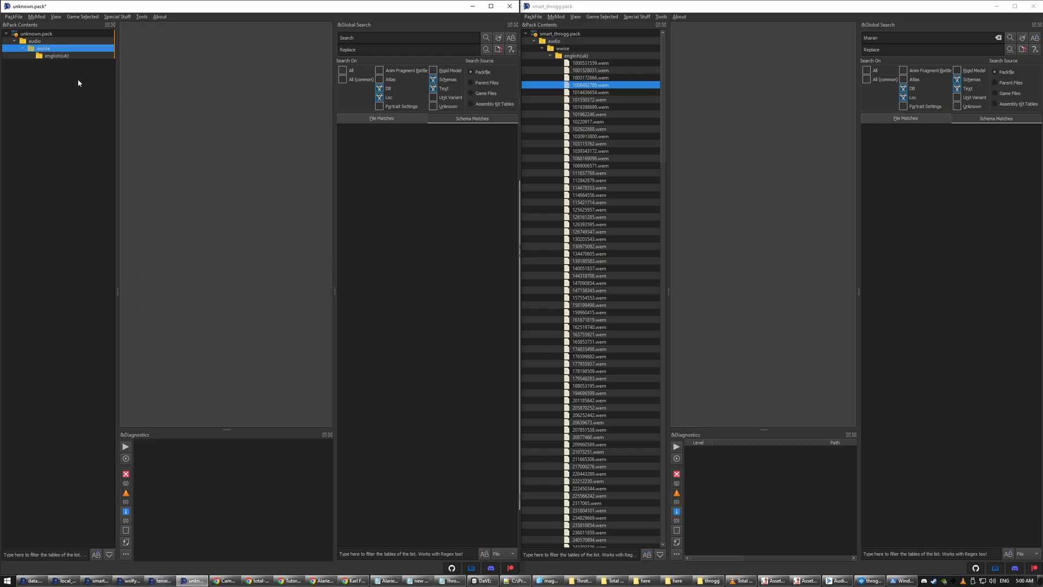
# Add the file 98689402.wem from C:\throgg to the english(uk) folder and move the file browser window out of the way.
pyautogui.rightClick(52, 56)
pyautogui.moveTo(82, 60)
pyautogui.click(171, 60)
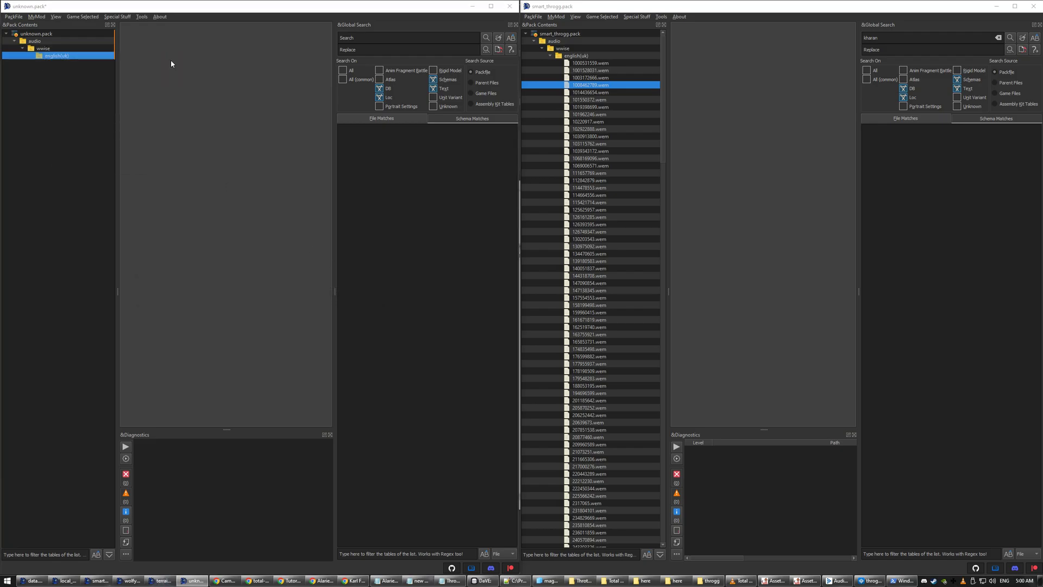
pyautogui.hotkey('alt', 'Tab')
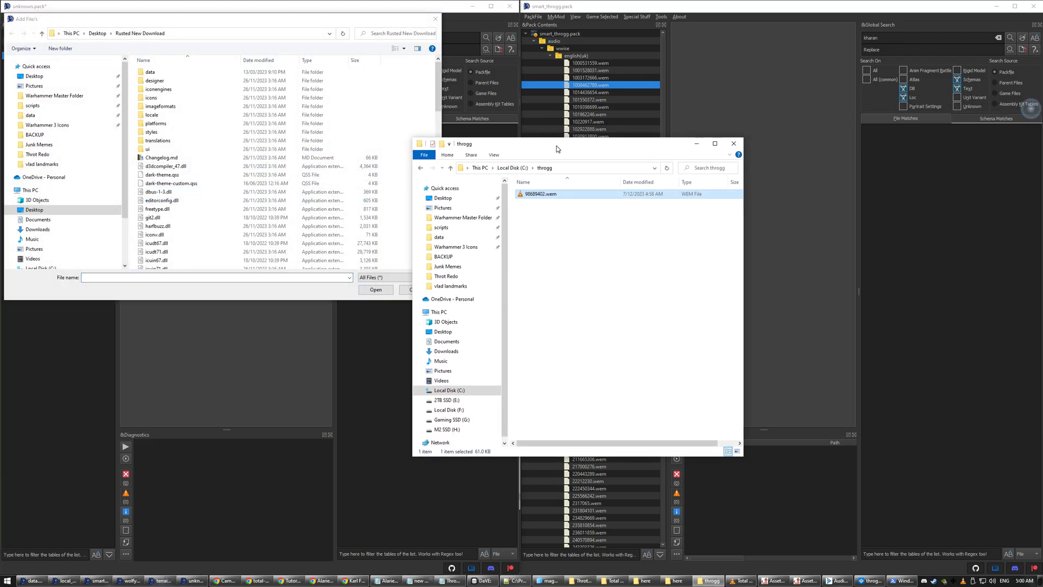
pyautogui.click(204, 33)
pyautogui.write('C:\throgg')
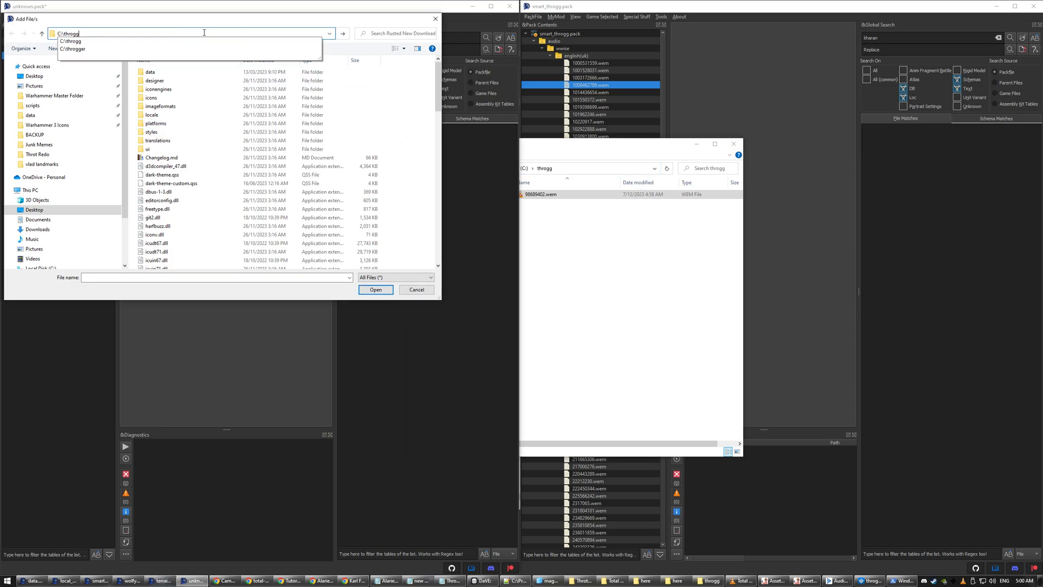
pyautogui.press('Return')
pyautogui.click(155, 72)
pyautogui.press('Return')
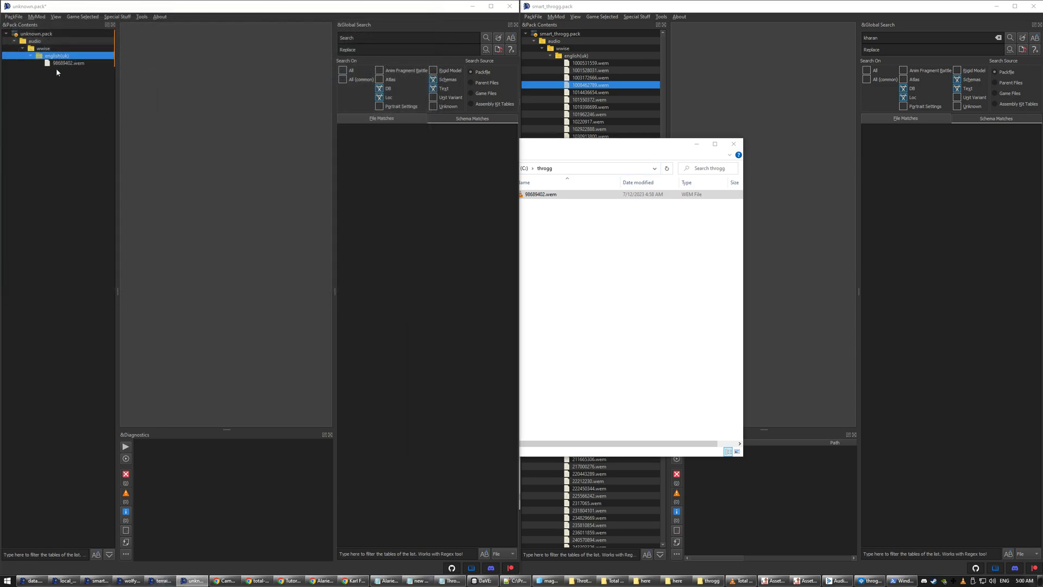
pyautogui.click(60, 63)
pyautogui.moveTo(556, 152); pyautogui.dragTo(1042, 178)
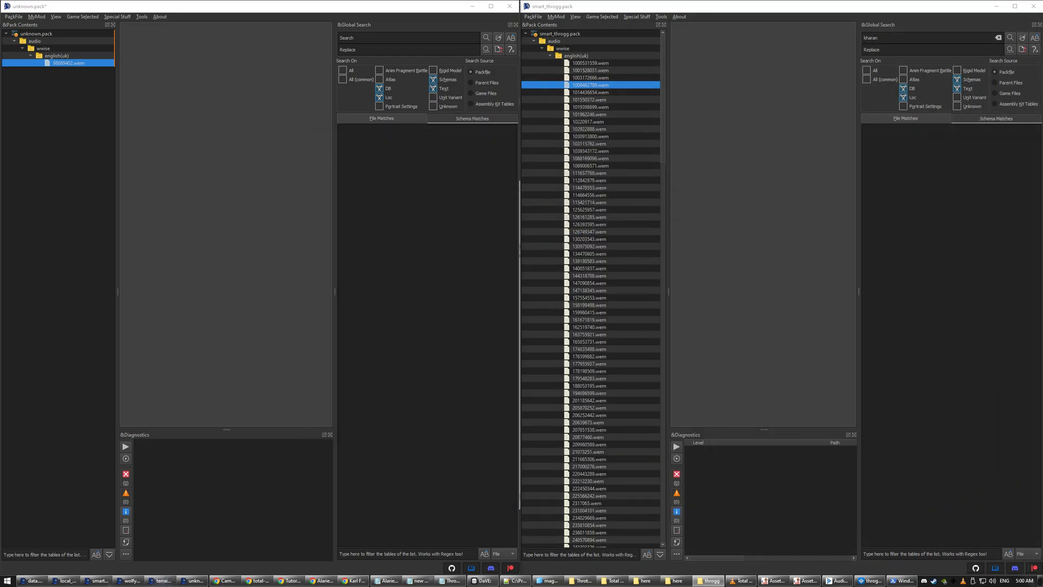
pyautogui.click(76, 83)
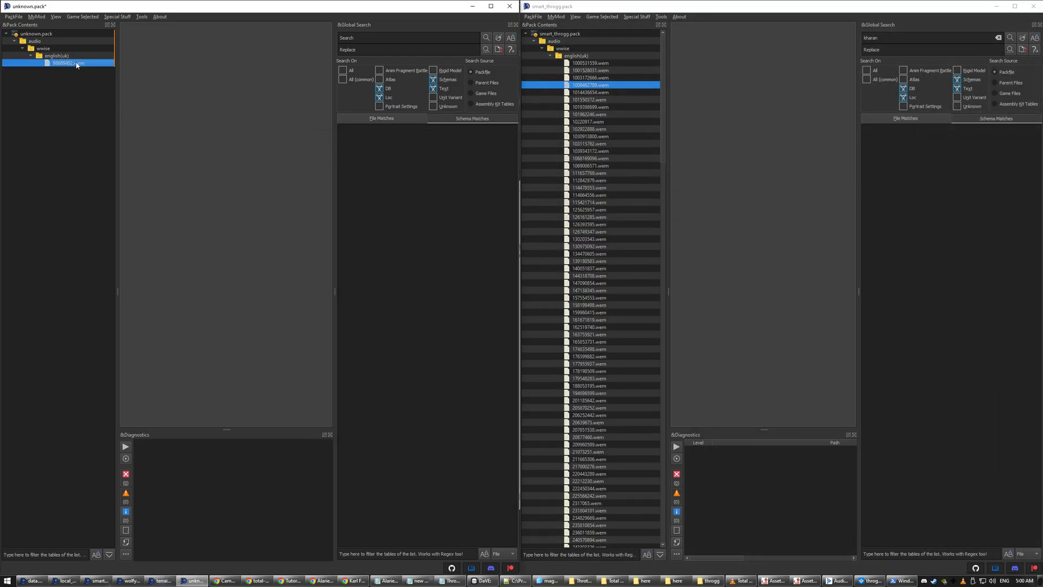
pyautogui.moveTo(76, 64)
# Open !smart_throgg_diplomacy_strings__.loc from text/db in smart_throgg.pack, maximize the window, and examine its keys and dialogue text.
pyautogui.moveTo(667, 128); pyautogui.dragTo(667, 526)
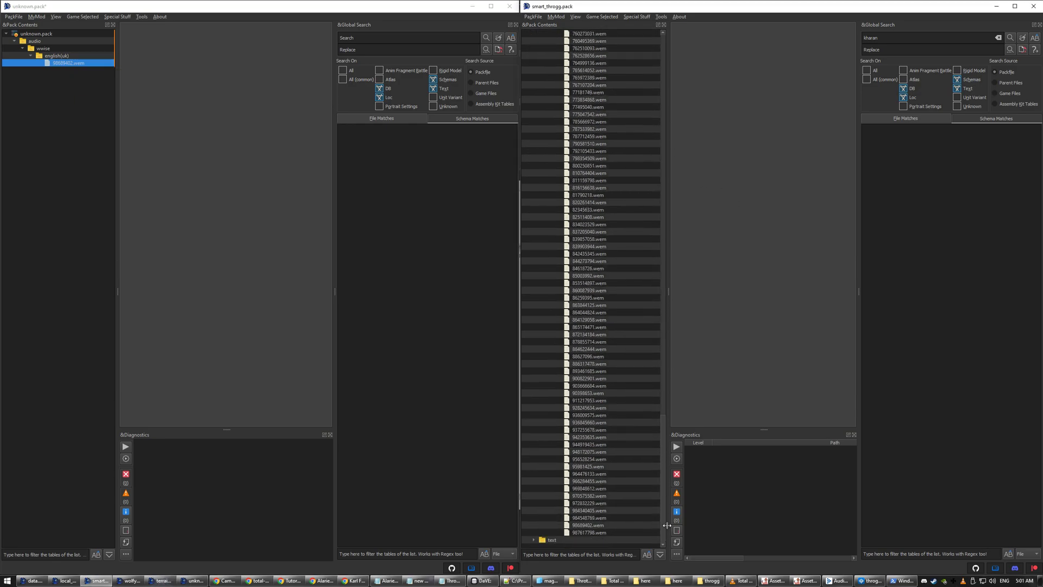
pyautogui.doubleClick(543, 539)
pyautogui.doubleClick(546, 538)
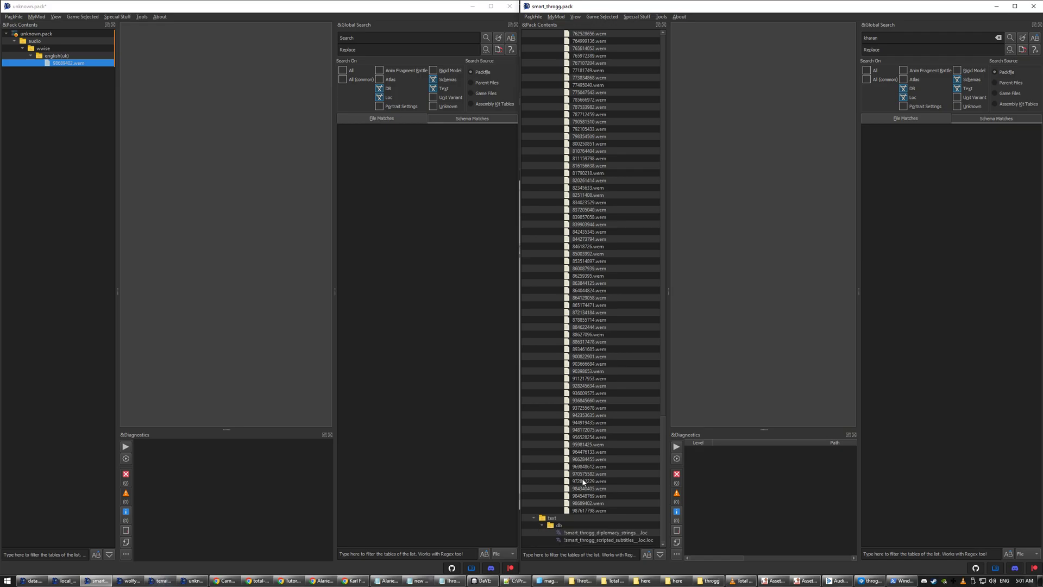
pyautogui.click(587, 532)
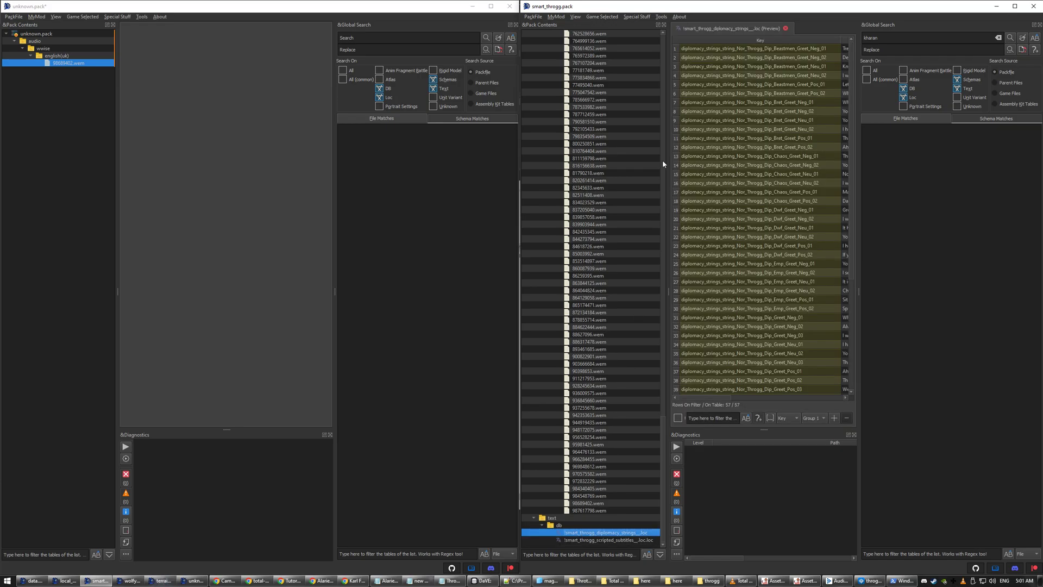
pyautogui.moveTo(660, 7); pyautogui.dragTo(657, 7)
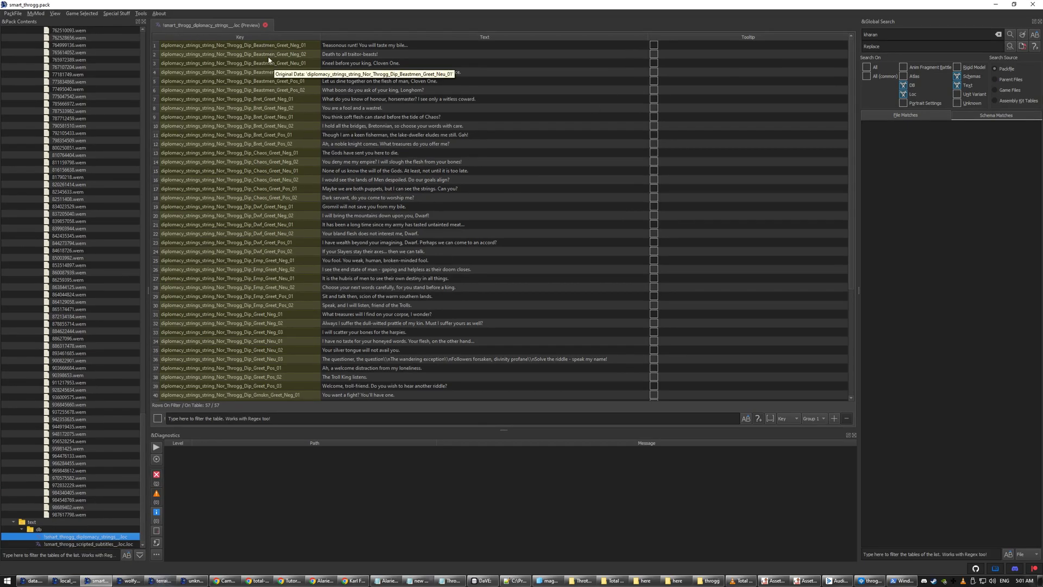
pyautogui.scroll(-6, 380, 207)
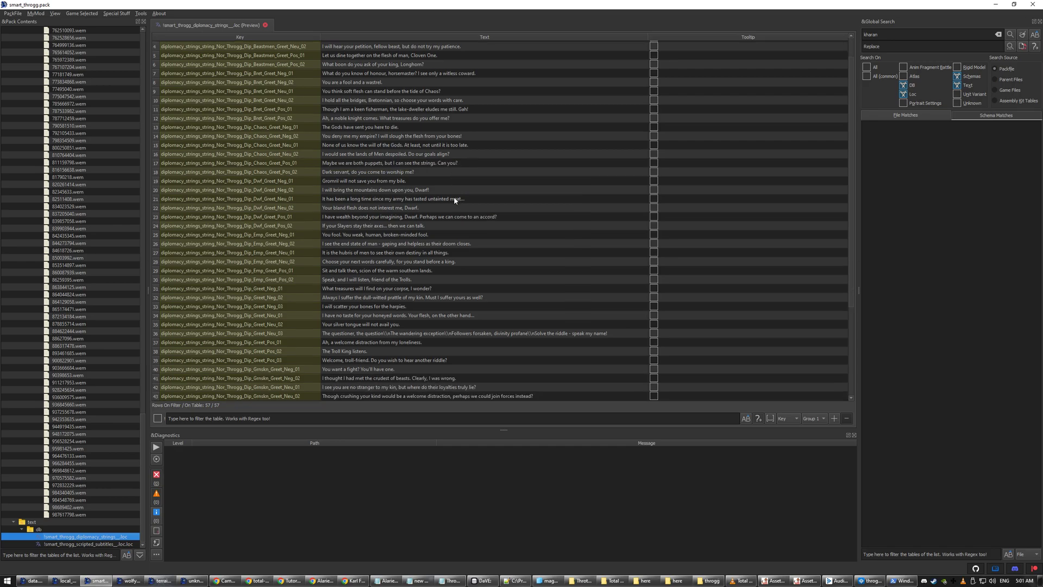
pyautogui.scroll(6, 284, 274)
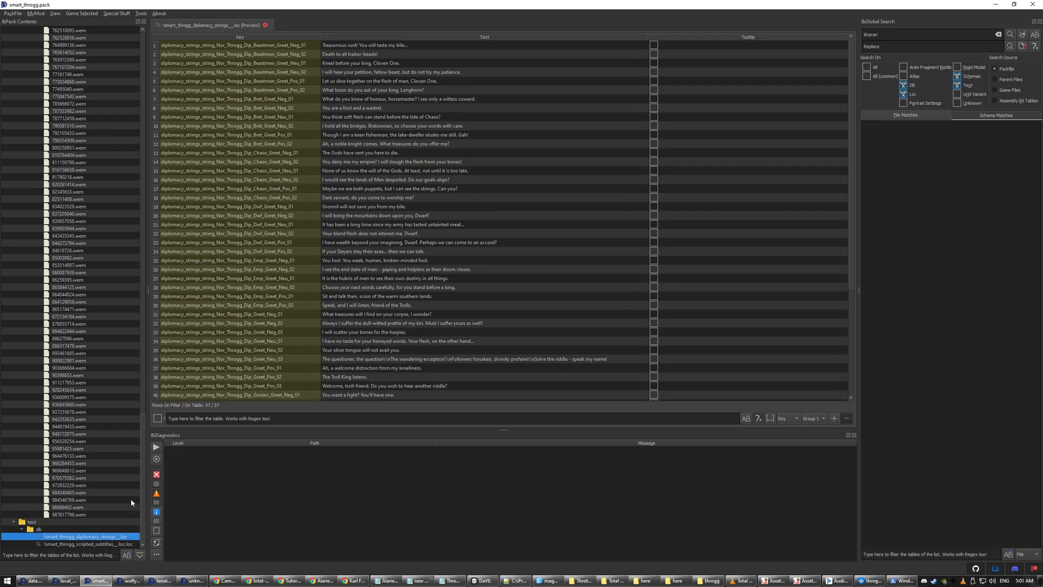
# Compare Throgg's original lines in local_en.pack with the replacement diplomacy strings, and open !smart_throgg_scripted_subtitles__.loc.loc in smart_throgg.pack.
pyautogui.click(68, 579)
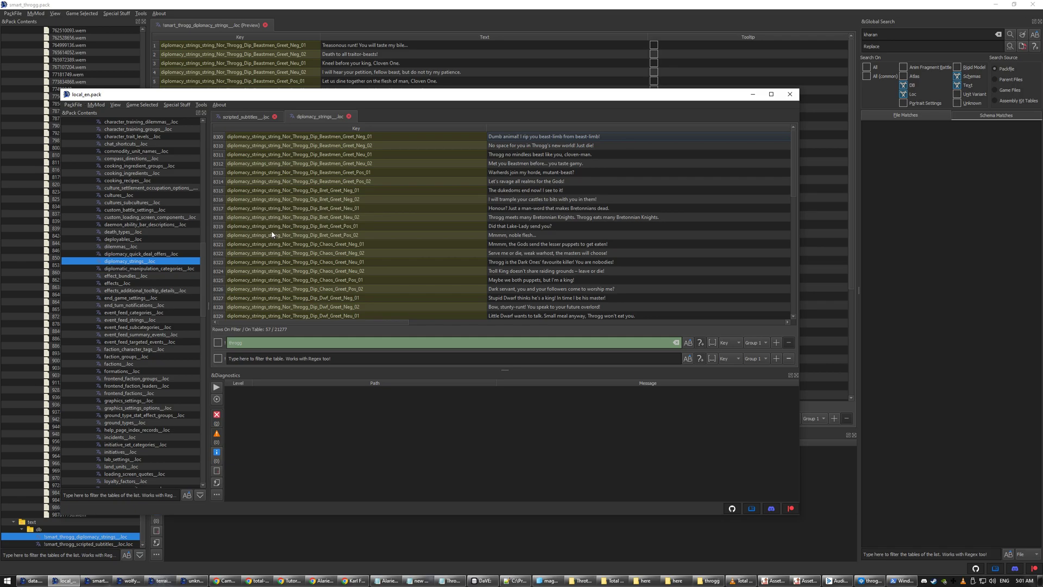
pyautogui.click(753, 94)
pyautogui.scroll(-6, 353, 265)
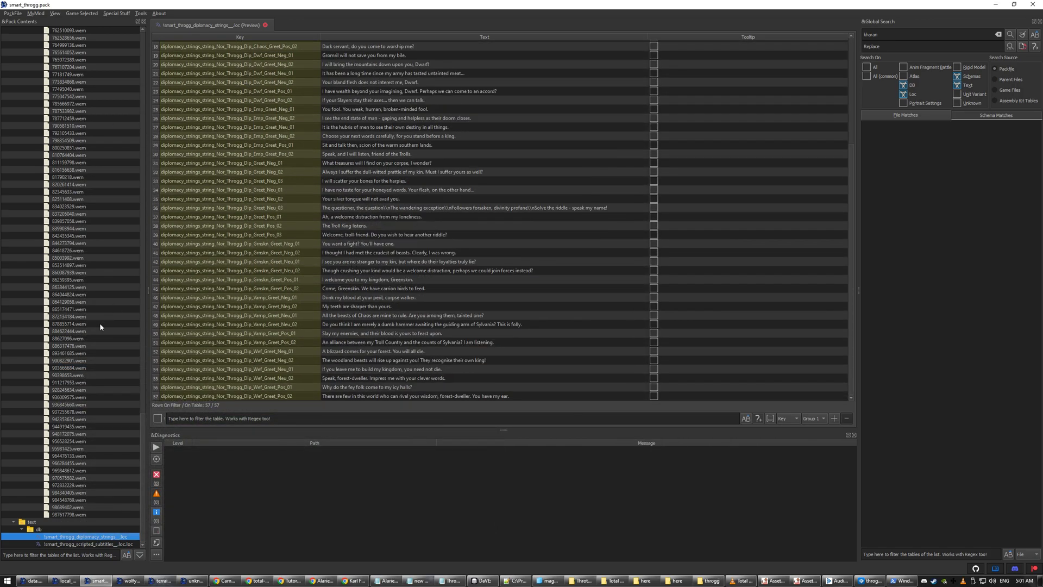
pyautogui.click(90, 543)
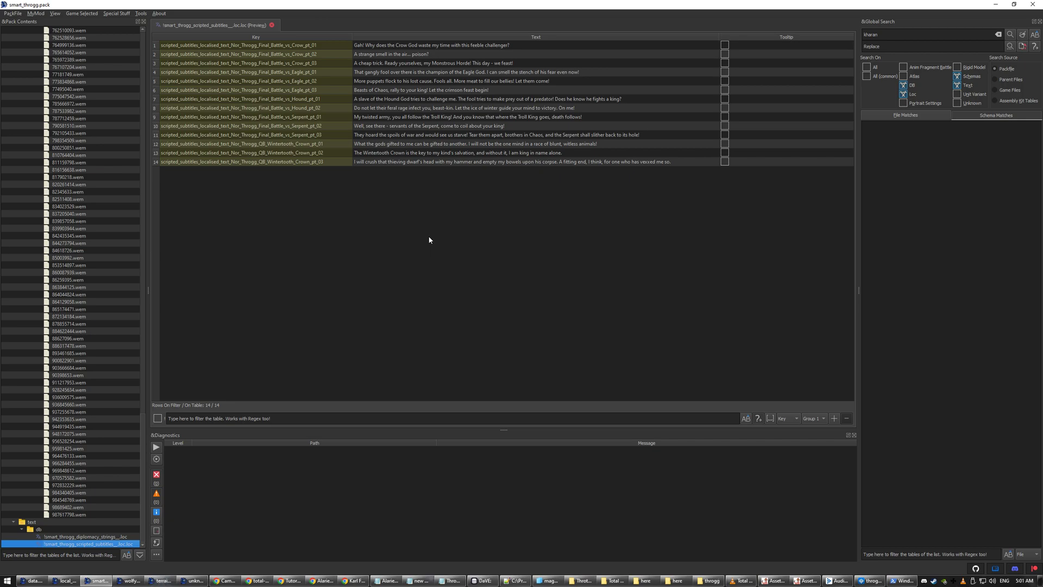
# Switch to AssetEditor, clear the Audio Explorer's event filter and browse the full list of audio events.
pyautogui.click(805, 581)
pyautogui.doubleClick(394, 172)
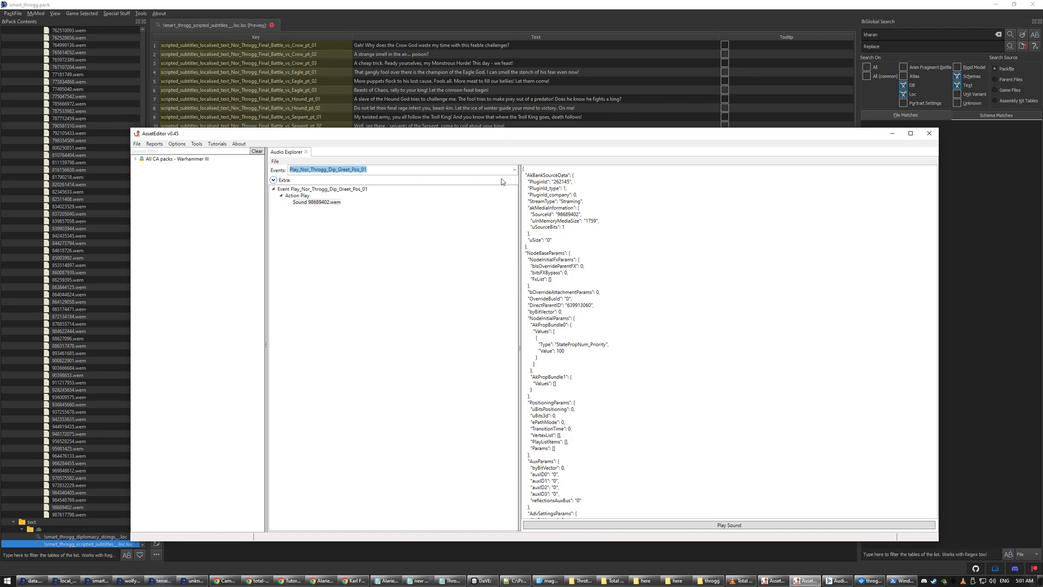
pyautogui.press('BackSpace')
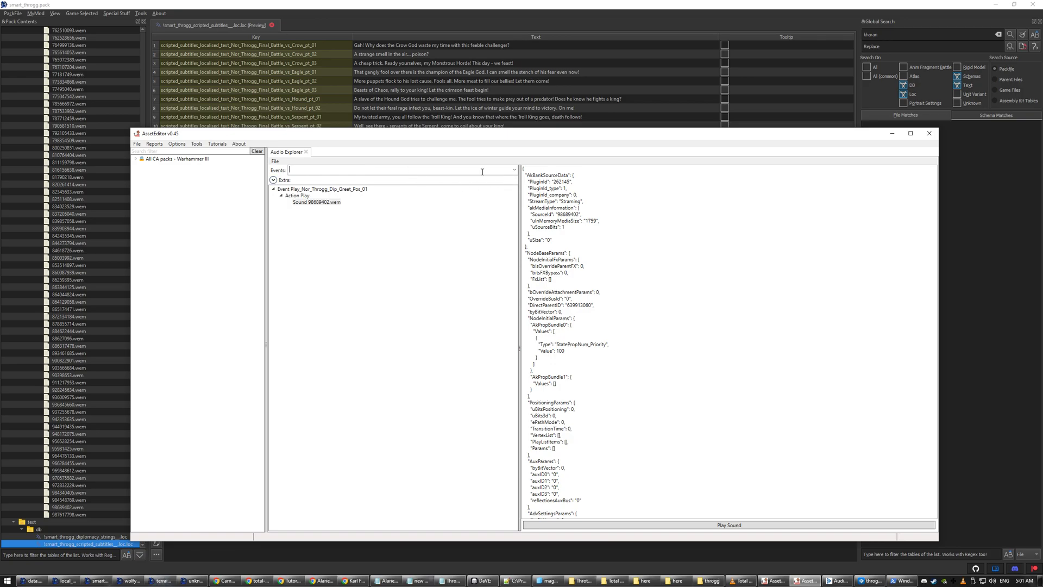
pyautogui.click(514, 170)
pyautogui.moveTo(515, 363); pyautogui.dragTo(504, 282)
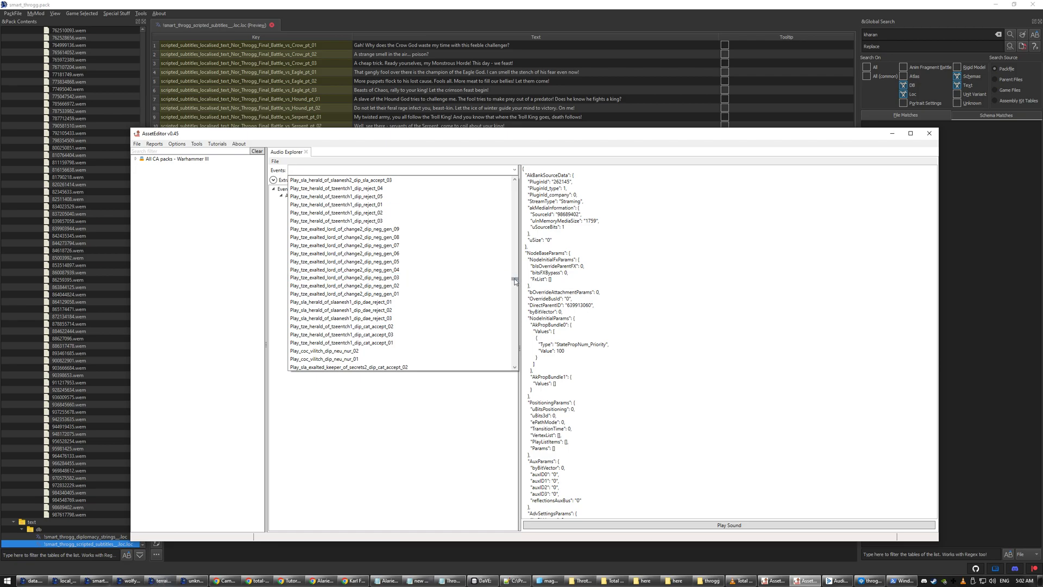
pyautogui.moveTo(515, 281); pyautogui.dragTo(517, 242)
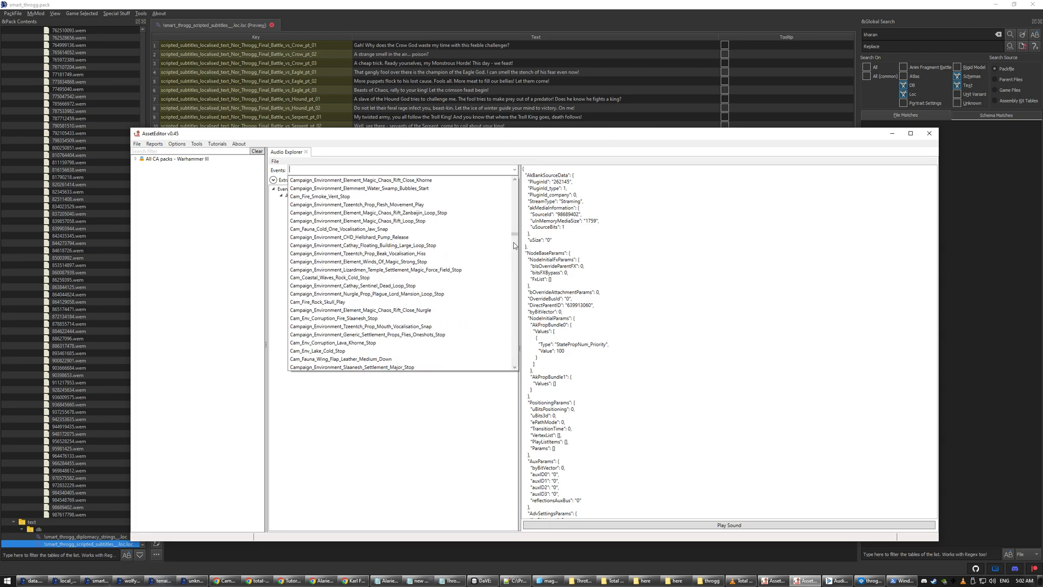
# Filter the audio events by "alberic" and show the list of matching events.
pyautogui.click(306, 166)
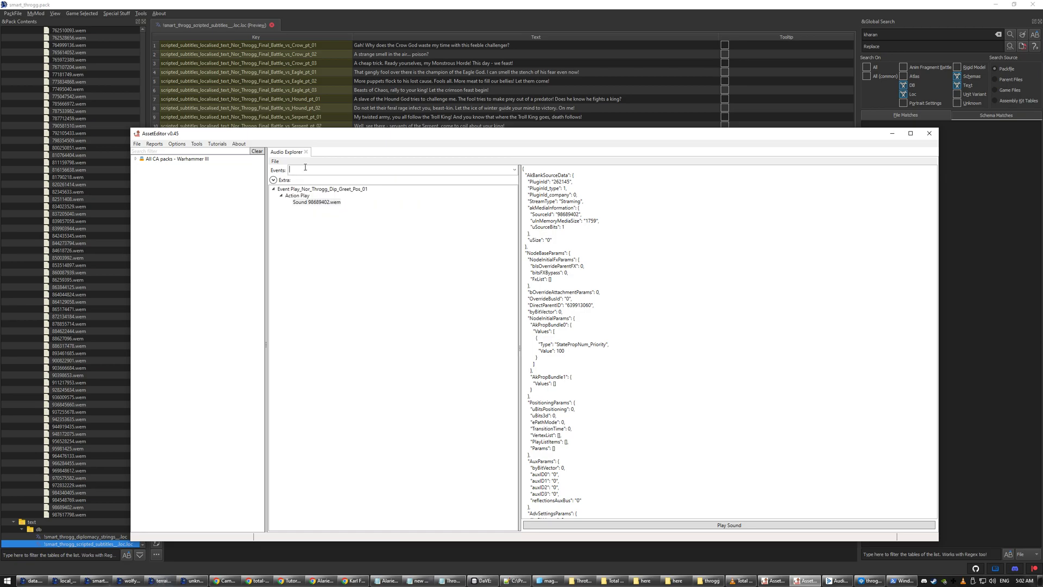
pyautogui.write('alberic')
pyautogui.click(514, 170)
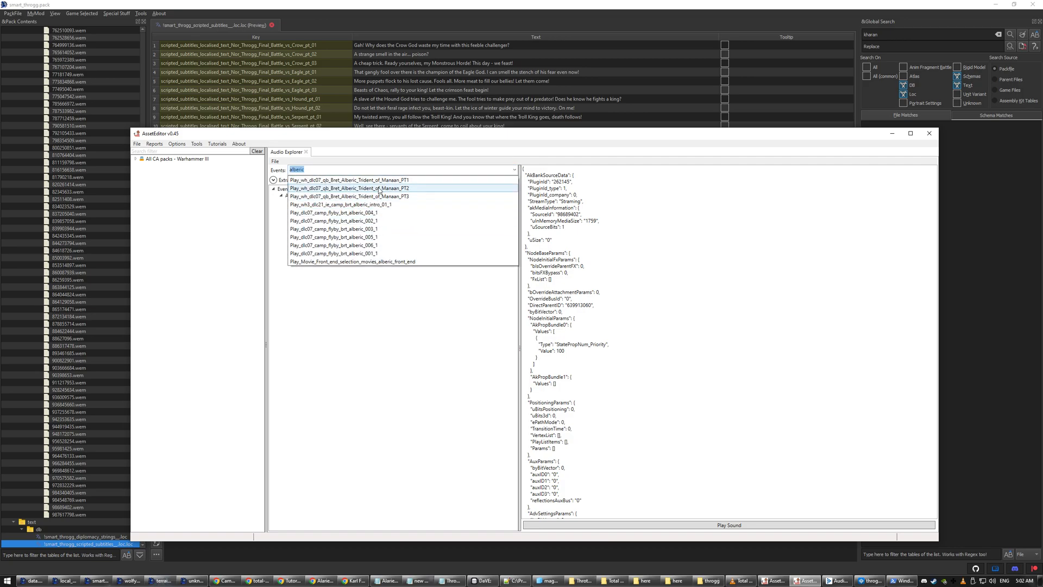